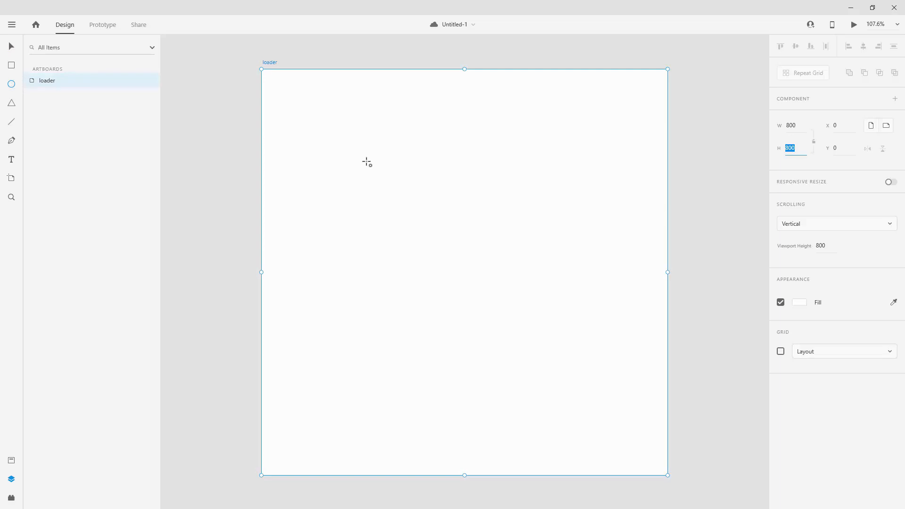
Draw a circle on the loader artboard and set its width and height to 250.
{"action": "mouse_move", "coordinate": [367, 146]}
{"action": "left_mouse_down"}
{"action": "mouse_move", "coordinate": [574, 374]}
{"action": "mouse_move", "coordinate": [572, 353]}
{"action": "left_mouse_up"}
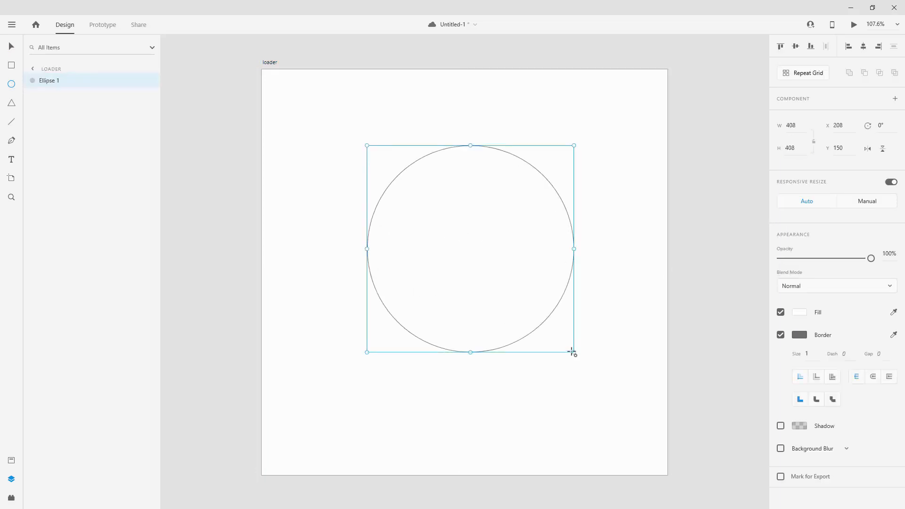
{"action": "left_click", "coordinate": [788, 125]}
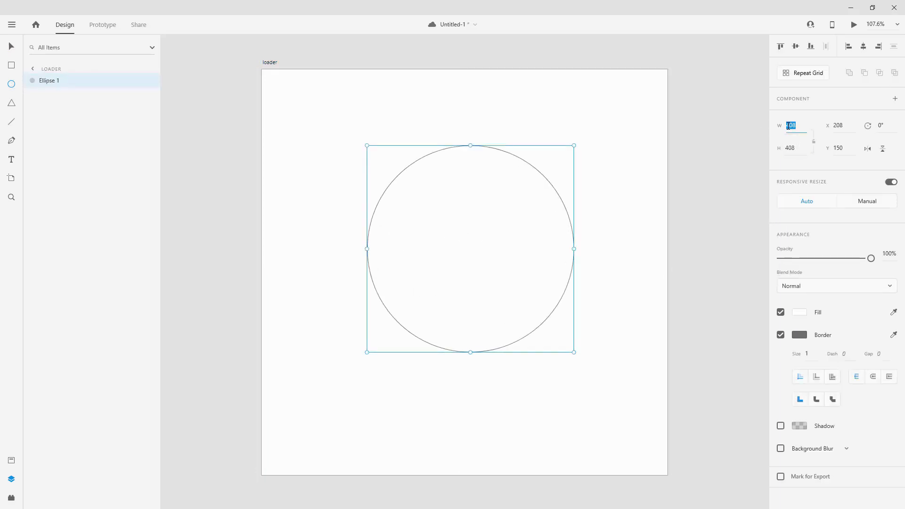
{"action": "type", "text": "150"}
{"action": "key", "text": "Tab"}
{"action": "type", "text": "250"}
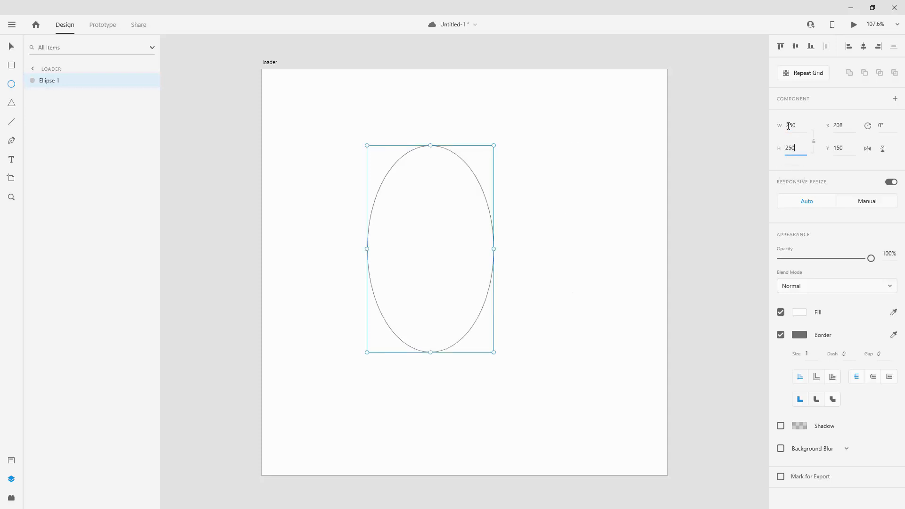
{"action": "key", "text": "Return"}
Centre the circle horizontally and vertically on the artboard.
{"action": "left_click", "coordinate": [12, 45]}
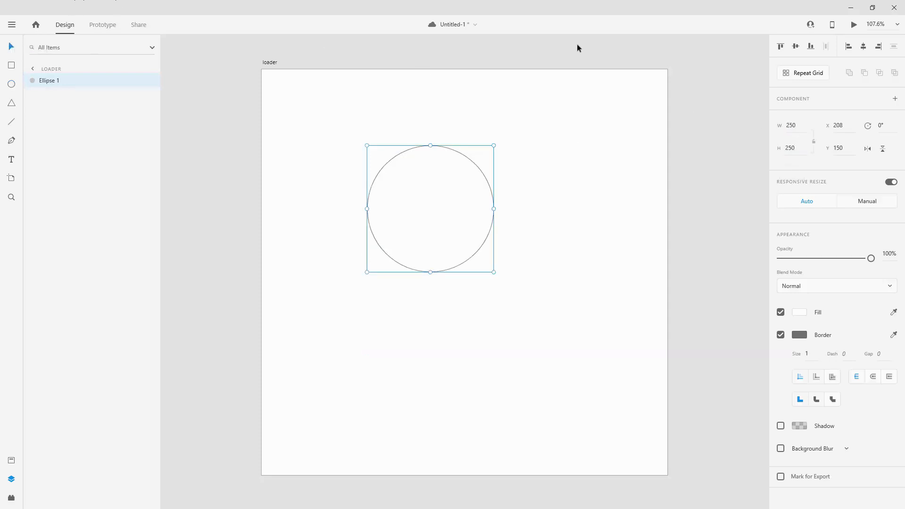
{"action": "left_click", "coordinate": [863, 45]}
{"action": "left_click", "coordinate": [795, 45]}
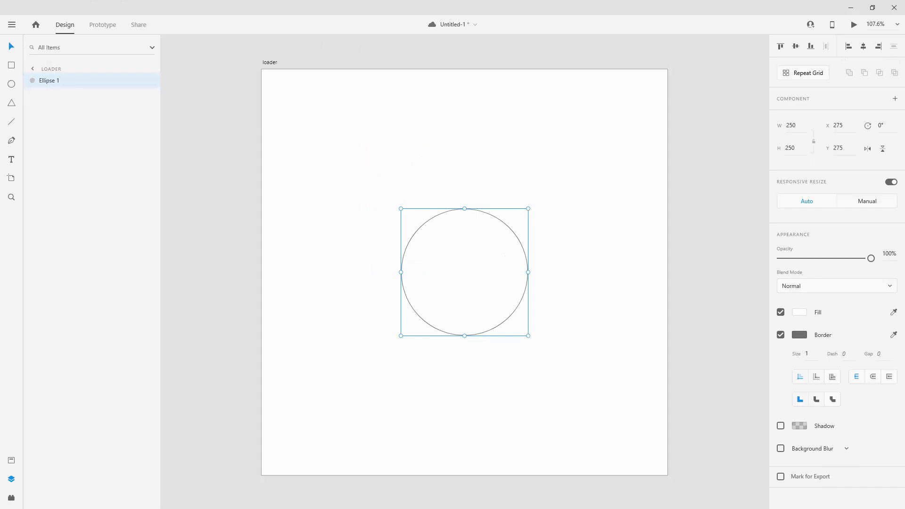
Remove the circle's fill and give it a #DDDDDD border of size 20.
{"action": "left_click", "coordinate": [781, 312]}
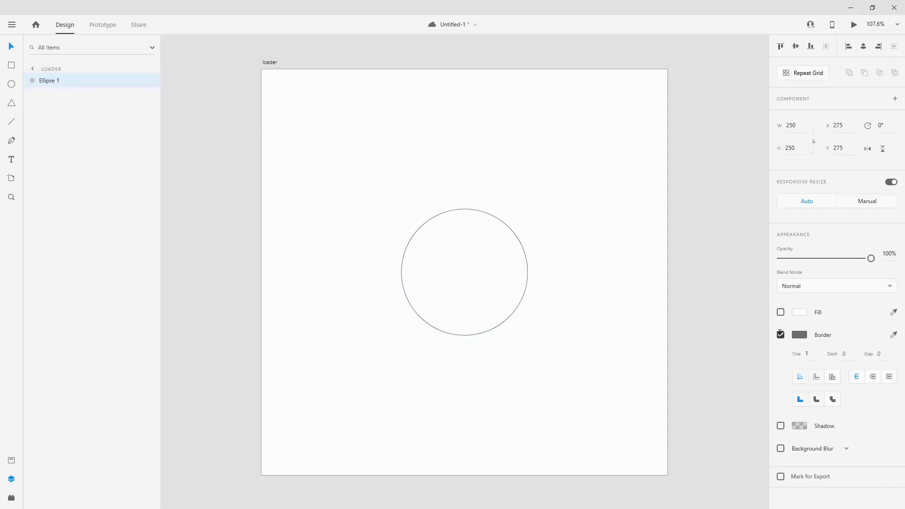
{"action": "left_click", "coordinate": [804, 336]}
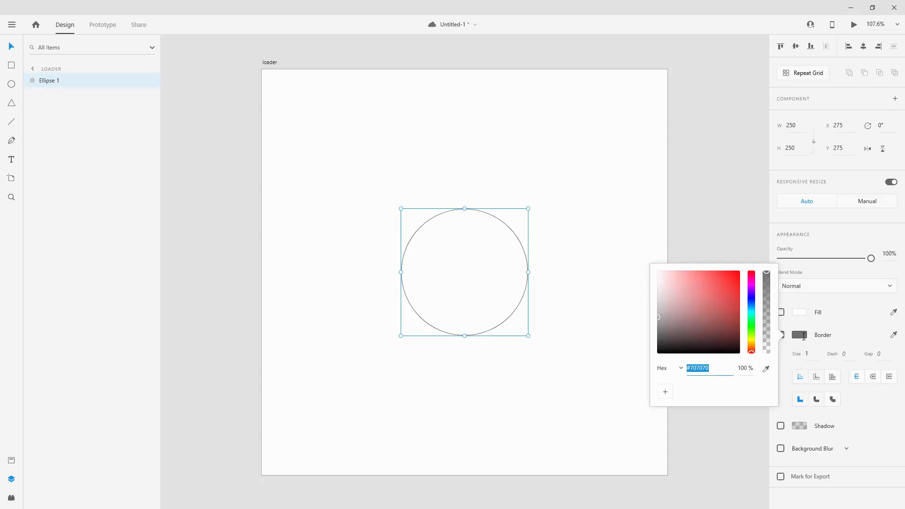
{"action": "type", "text": "ddd"}
{"action": "key", "text": "Return"}
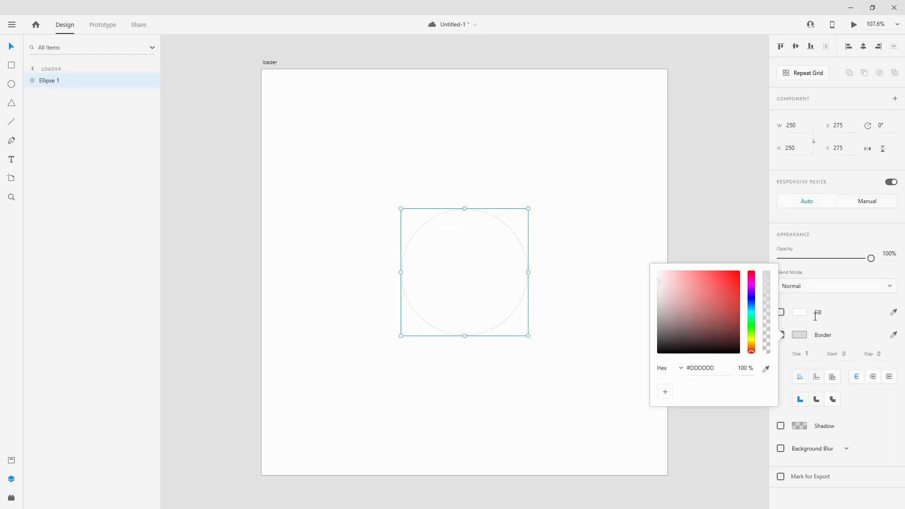
{"action": "left_click", "coordinate": [816, 353]}
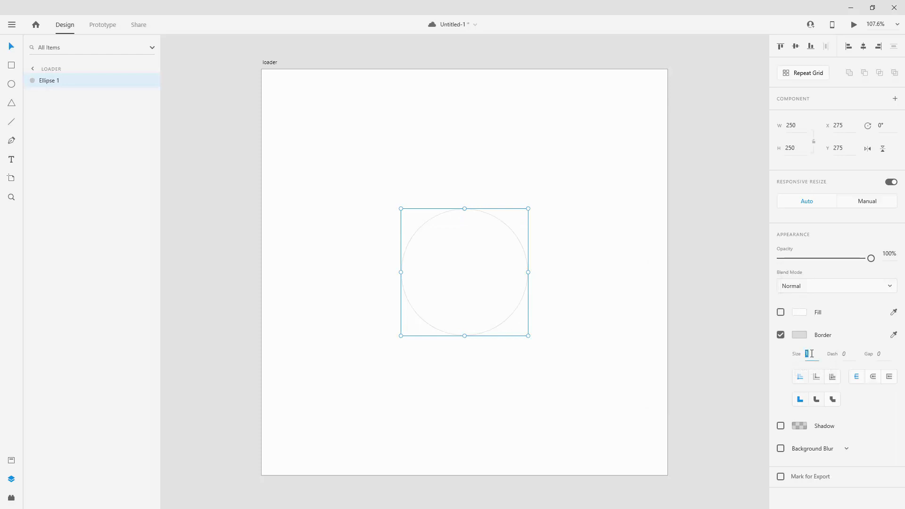
{"action": "type", "text": "20"}
{"action": "key", "text": "Return"}
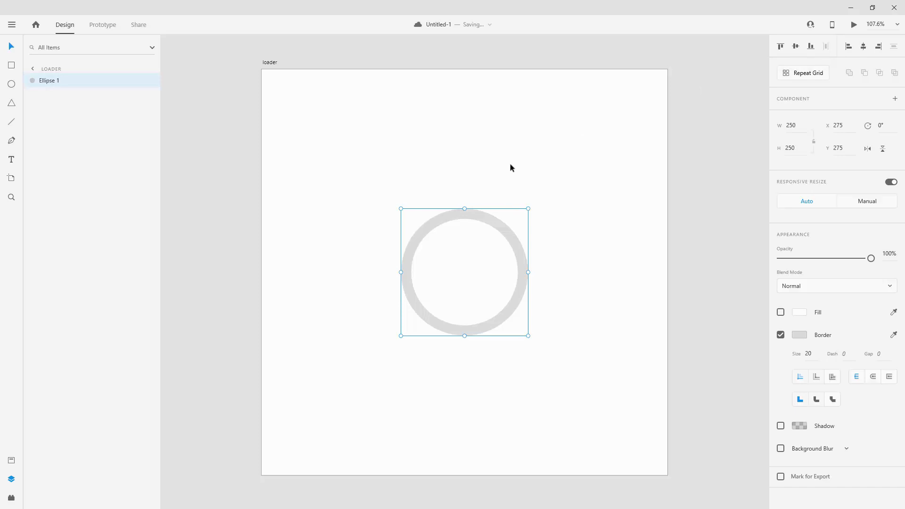
Duplicate the ring in place and rename the upper copy's layer "spinner".
{"action": "key", "text": "ctrl+d"}
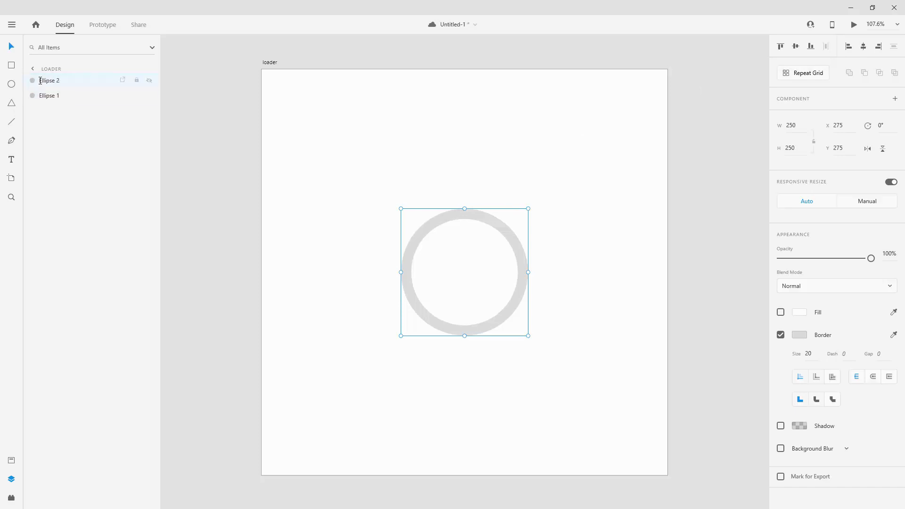
{"action": "double_click", "coordinate": [47, 81]}
{"action": "type", "text": "loader"}
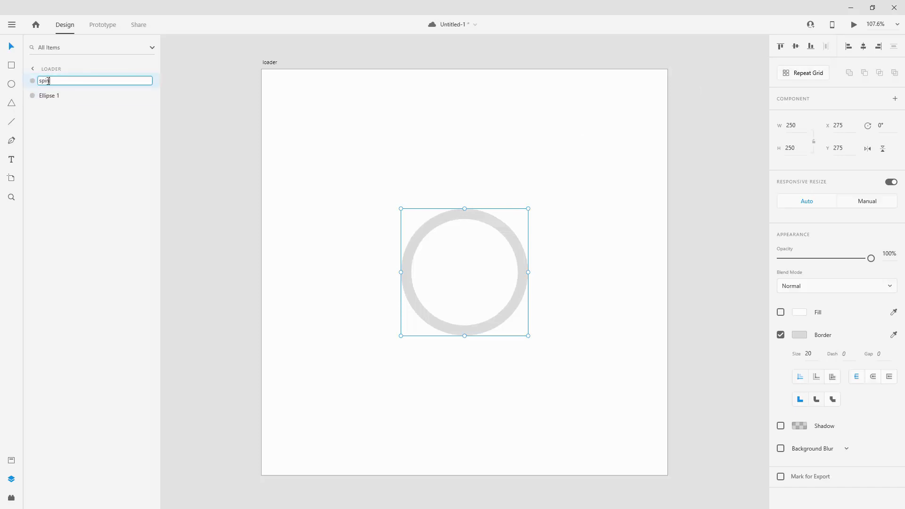
{"action": "key", "text": "Return"}
{"action": "double_click", "coordinate": [47, 81]}
{"action": "type", "text": "spinner"}
{"action": "key", "text": "Return"}
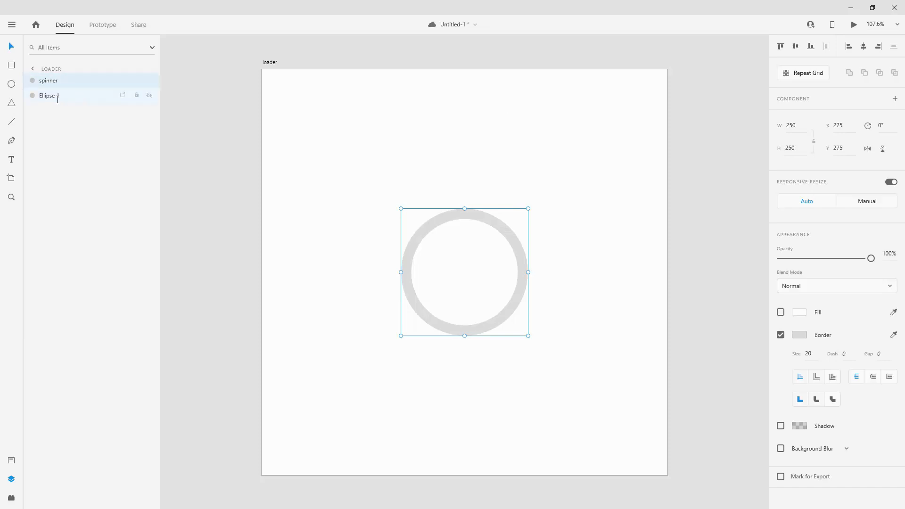
Rename the original ring's layer "back" and set its opacity to 0%.
{"action": "double_click", "coordinate": [50, 95]}
{"action": "type", "text": "back"}
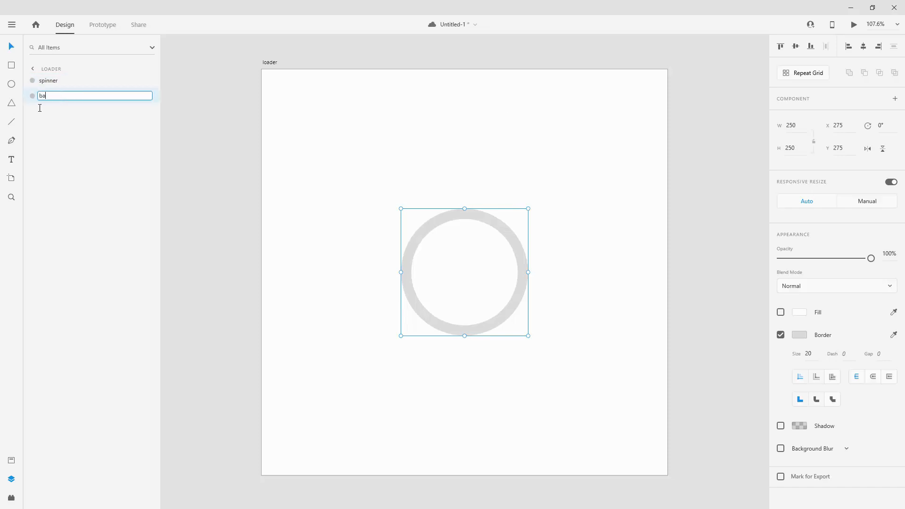
{"action": "key", "text": "Return"}
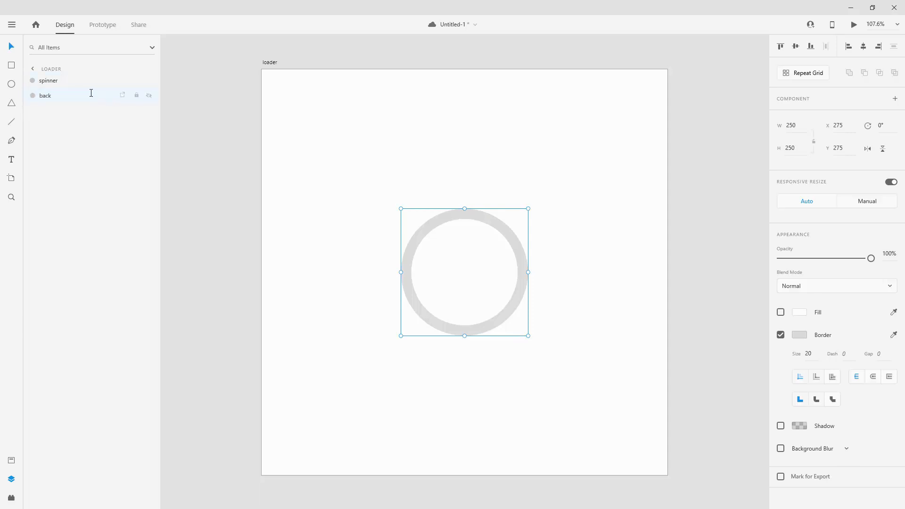
{"action": "left_click_drag", "start_coordinate": [870, 258], "coordinate": [740, 257]}
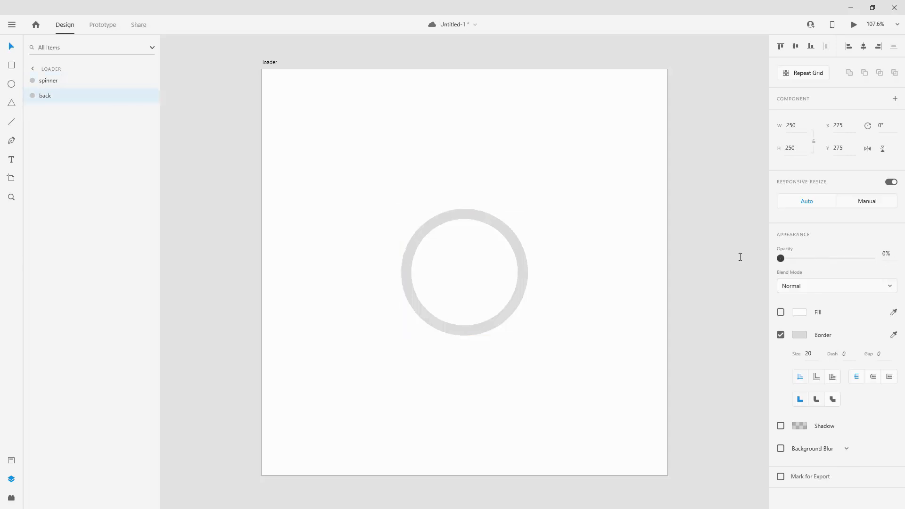
Set the spinner ring's border colour to #3EC6FF and enter path editing on the ring.
{"action": "left_click", "coordinate": [53, 82]}
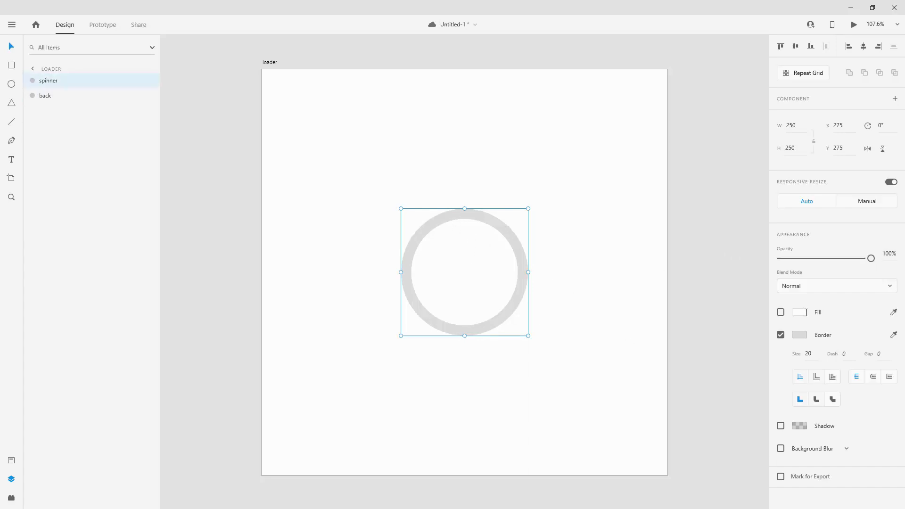
{"action": "left_click", "coordinate": [803, 335]}
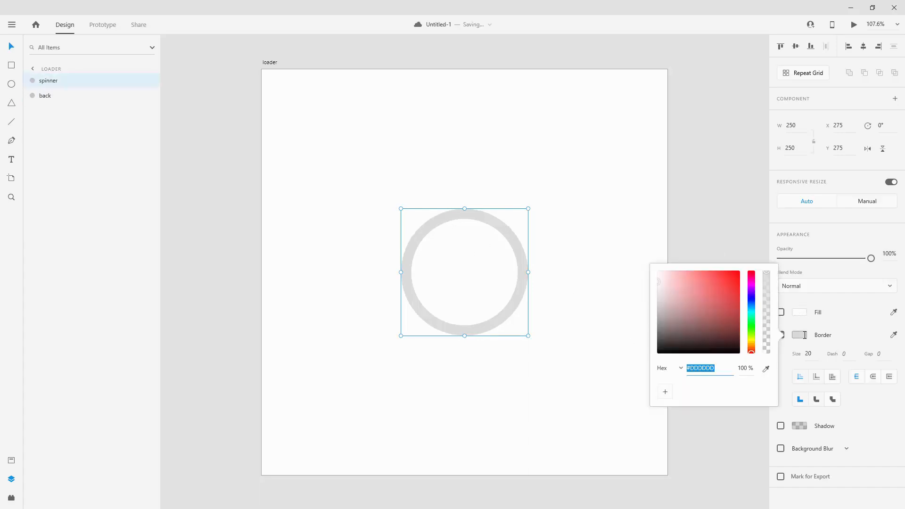
{"action": "type", "text": "3e"}
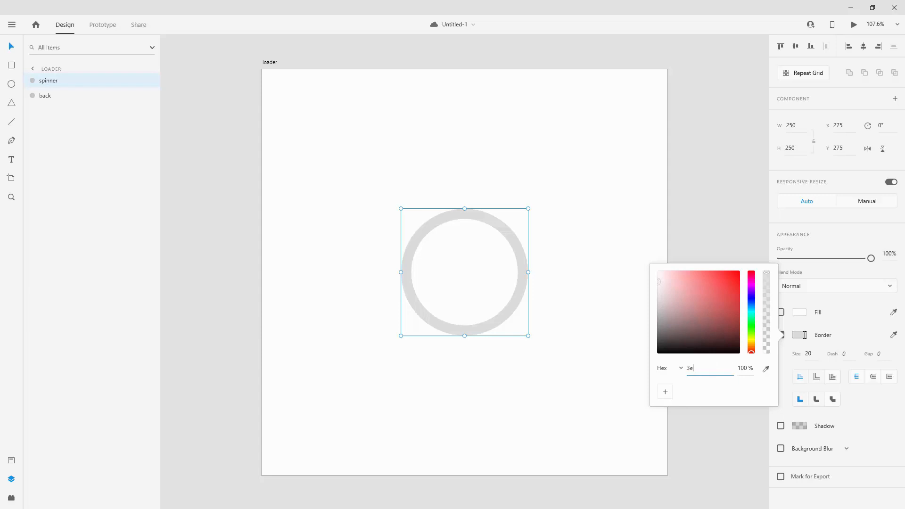
{"action": "type", "text": "c6ff"}
{"action": "key", "text": "Return"}
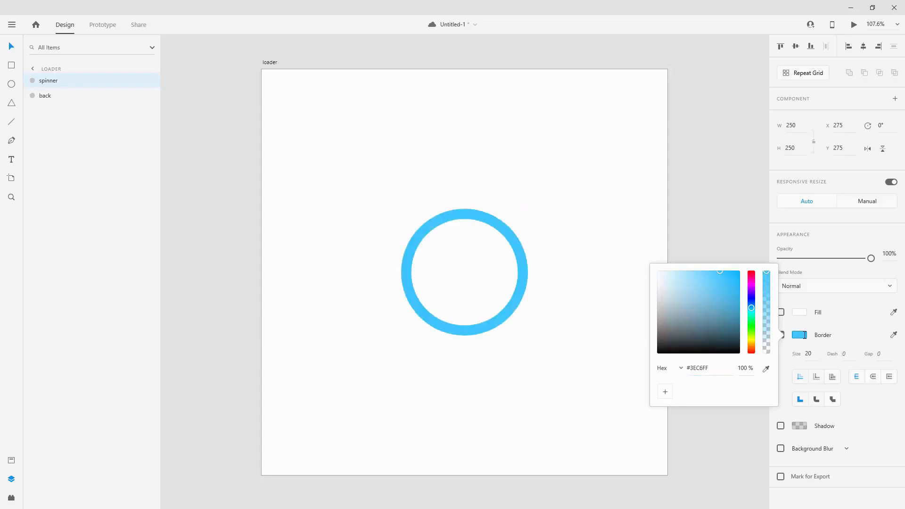
{"action": "left_click", "coordinate": [522, 228]}
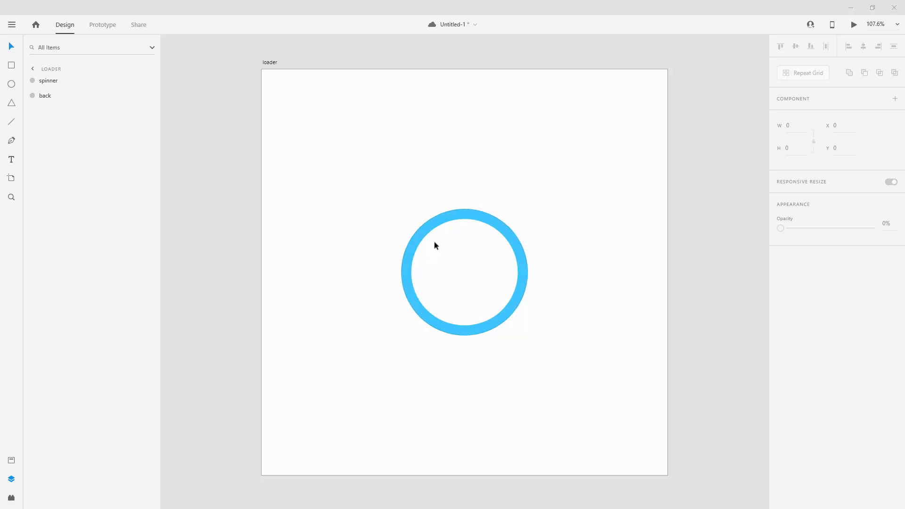
{"action": "double_click", "coordinate": [474, 213]}
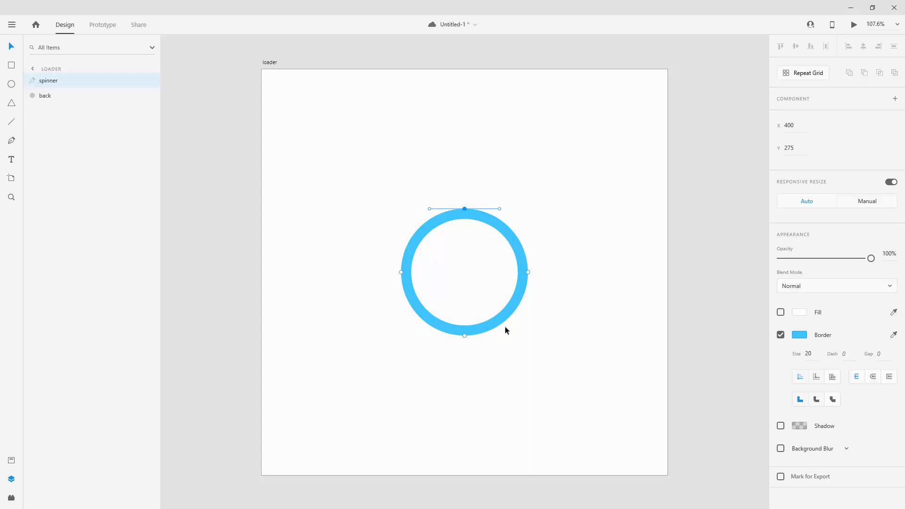
{"action": "left_click_drag", "start_coordinate": [471, 348], "coordinate": [384, 267]}
{"action": "key", "text": "Delete"}
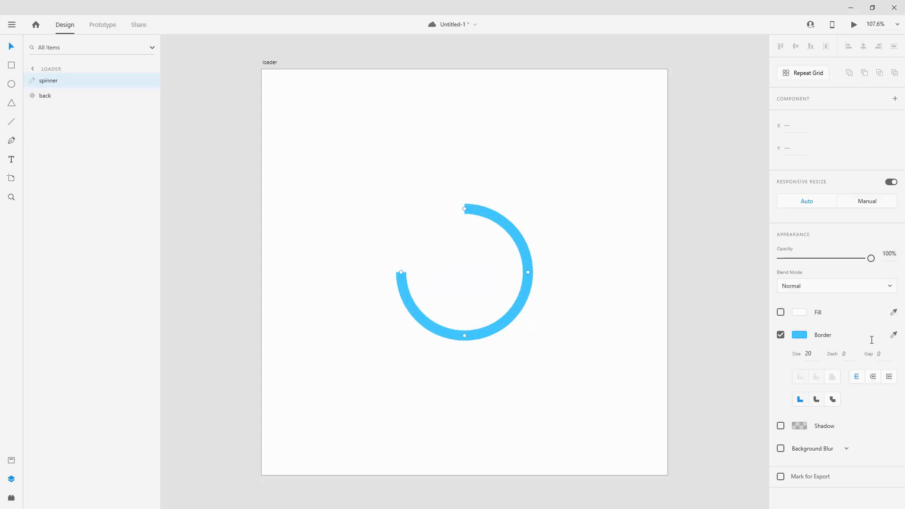
{"action": "key", "text": "ctrl+z"}
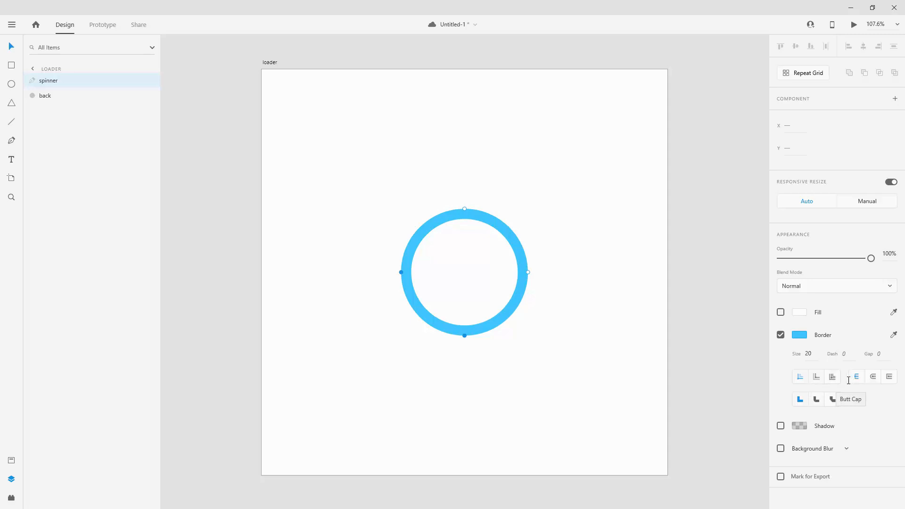
Give the spinner's border a centre stroke, round caps and round joins.
{"action": "left_click", "coordinate": [834, 377]}
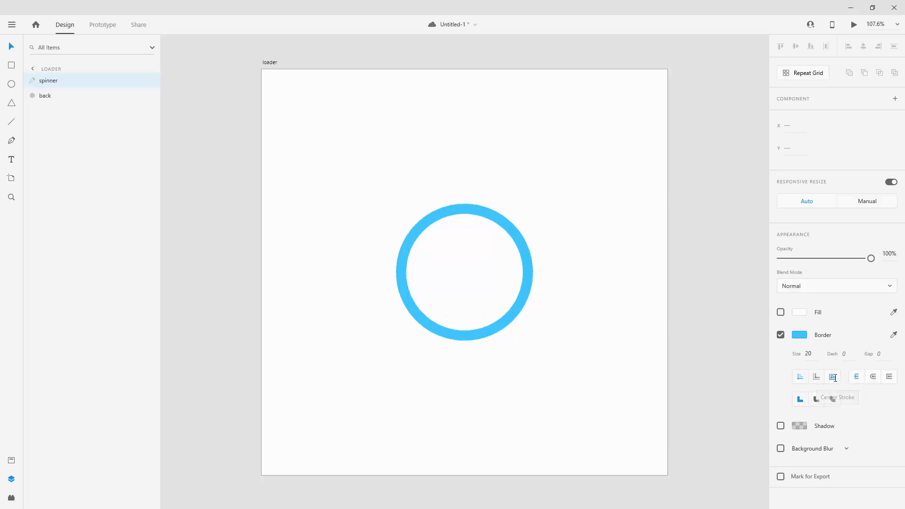
{"action": "left_click", "coordinate": [873, 376]}
{"action": "left_click", "coordinate": [817, 401]}
Delete the spinner path's left and bottom anchor points, leaving only the upper-right quarter arc.
{"action": "left_click", "coordinate": [457, 335]}
{"action": "left_click_drag", "start_coordinate": [475, 346], "coordinate": [374, 263]}
{"action": "key", "text": "Delete"}
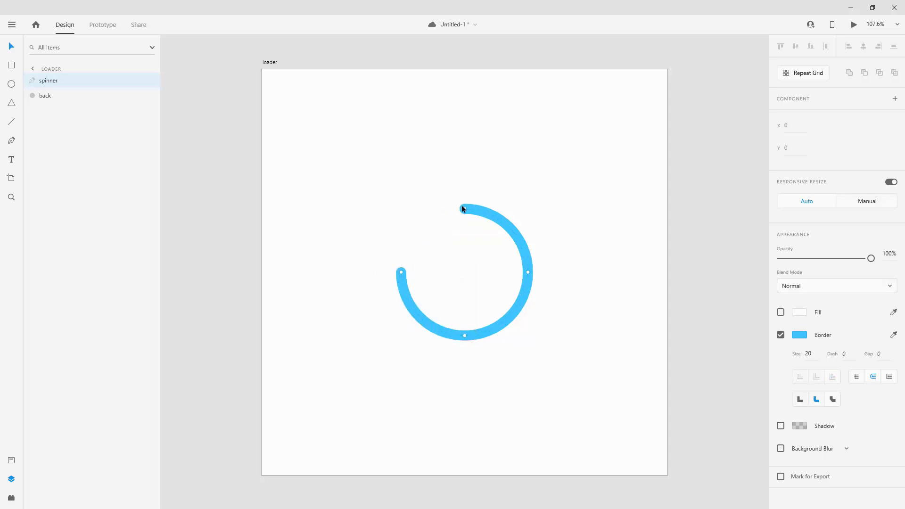
{"action": "scroll", "coordinate": [466, 208], "scroll_direction": "up", "scroll_amount": 10}
{"action": "scroll", "coordinate": [441, 233], "scroll_direction": "down", "scroll_amount": 10}
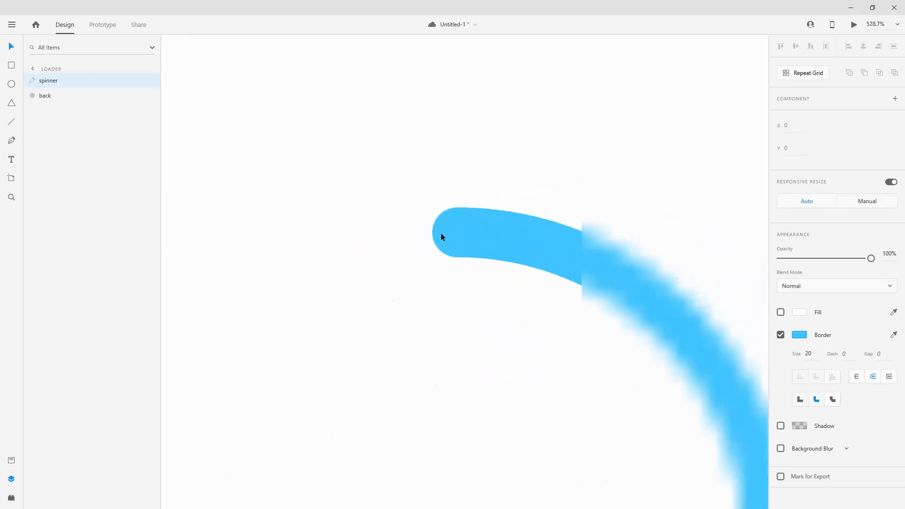
{"action": "scroll", "coordinate": [440, 237], "scroll_direction": "up", "scroll_amount": 2}
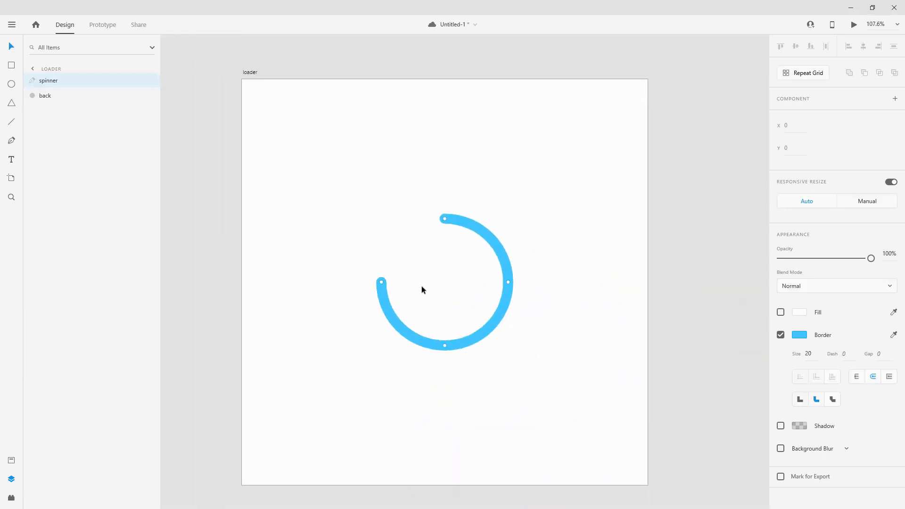
{"action": "left_click_drag", "start_coordinate": [357, 270], "coordinate": [450, 363]}
{"action": "key", "text": "Delete"}
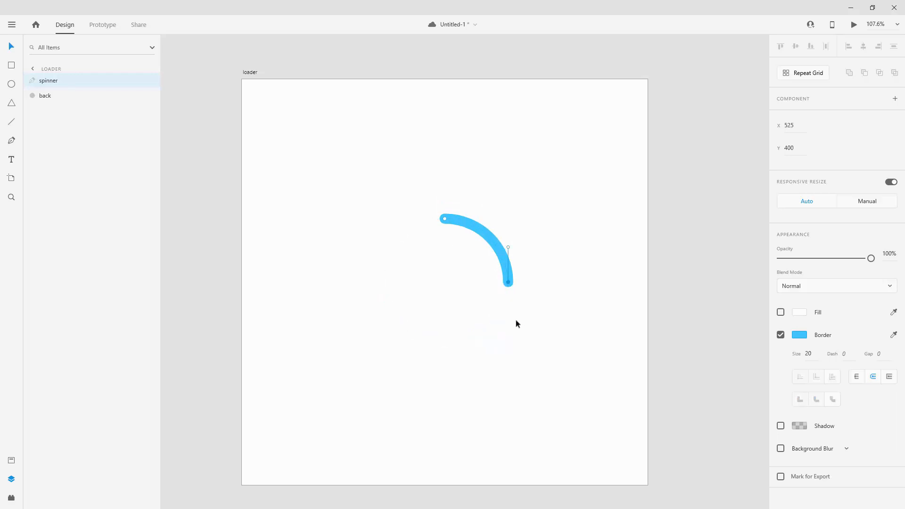
Raise the back ring's opacity to 100% to compare it with the arc, and return it to 0%.
{"action": "left_click", "coordinate": [57, 99]}
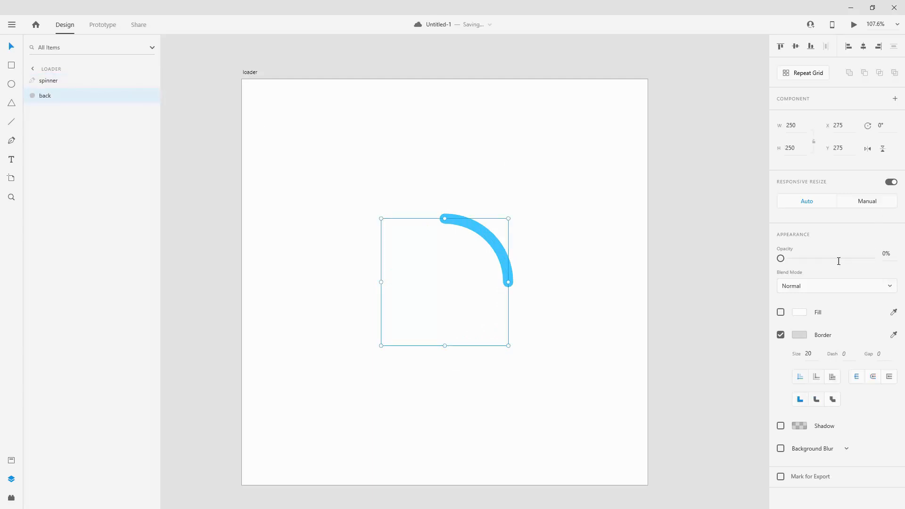
{"action": "left_click_drag", "start_coordinate": [839, 260], "coordinate": [867, 257]}
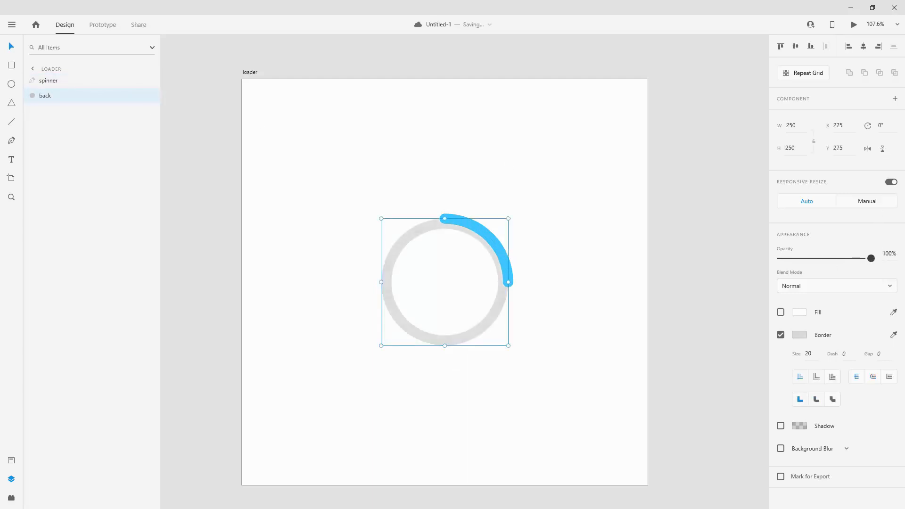
{"action": "left_click_drag", "start_coordinate": [895, 255], "coordinate": [733, 242]}
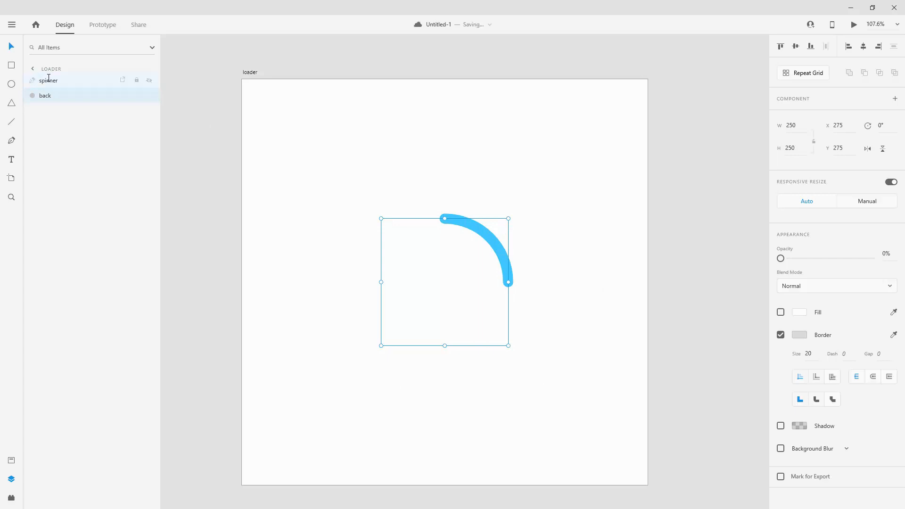
Add the text "Loading" on the artboard beside the spinner arc.
{"action": "left_click", "coordinate": [12, 159]}
{"action": "left_click", "coordinate": [338, 274]}
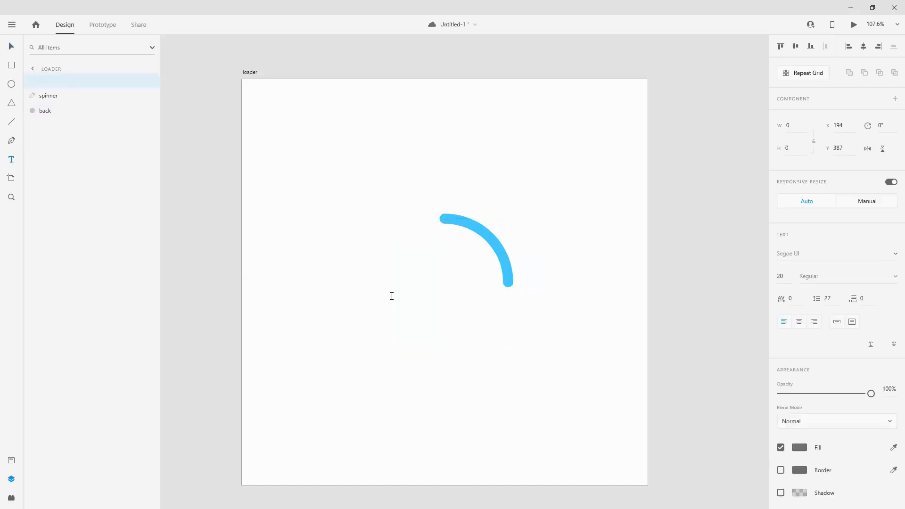
{"action": "type", "text": "L"}
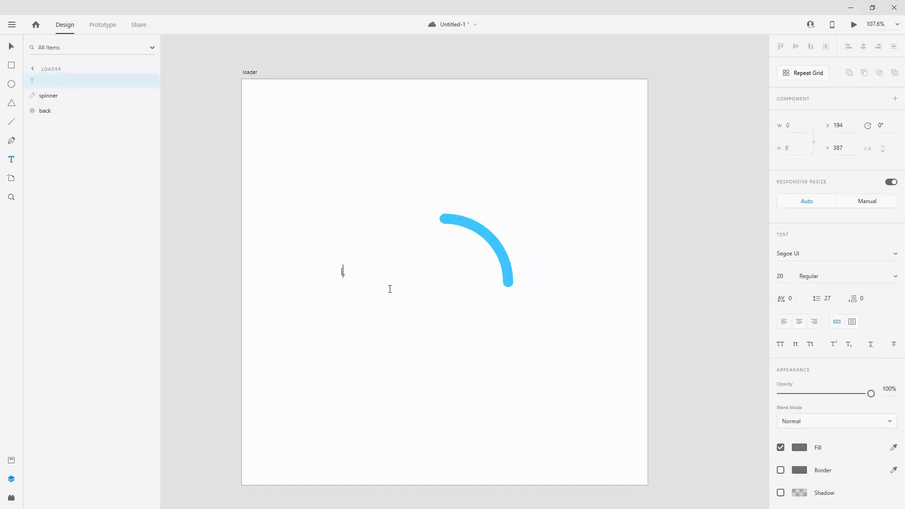
{"action": "type", "text": "oading"}
Change the Loading text's font to Open Sans.
{"action": "key", "text": "ctrl+a"}
{"action": "left_click", "coordinate": [819, 254]}
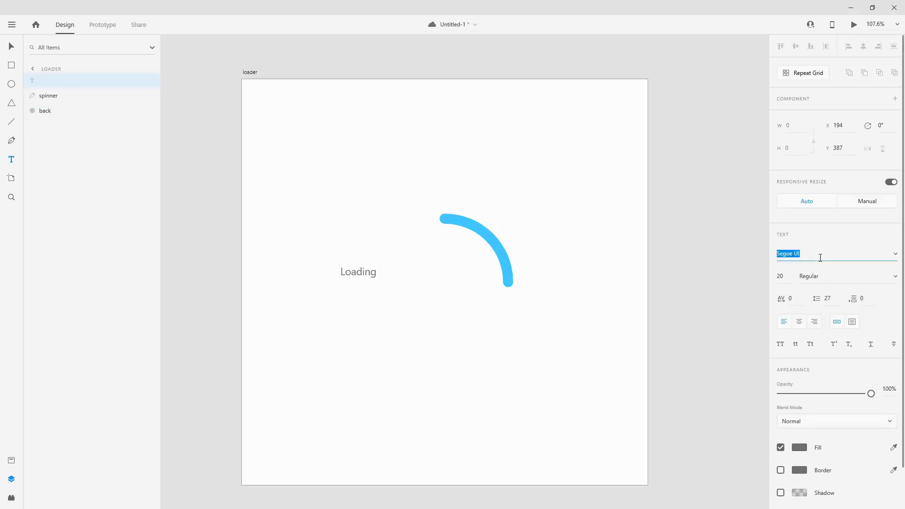
{"action": "type", "text": "Open Sans"}
{"action": "key", "text": "Return"}
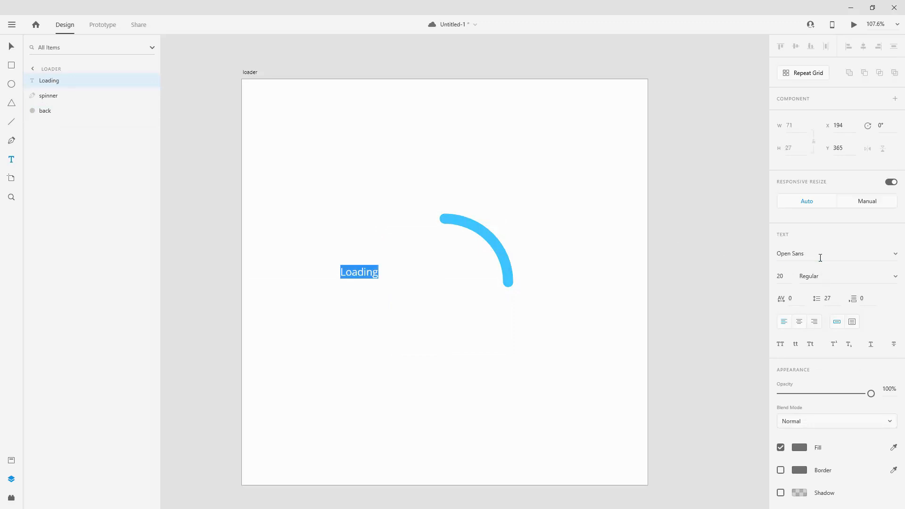
{"action": "key", "text": "Escape"}
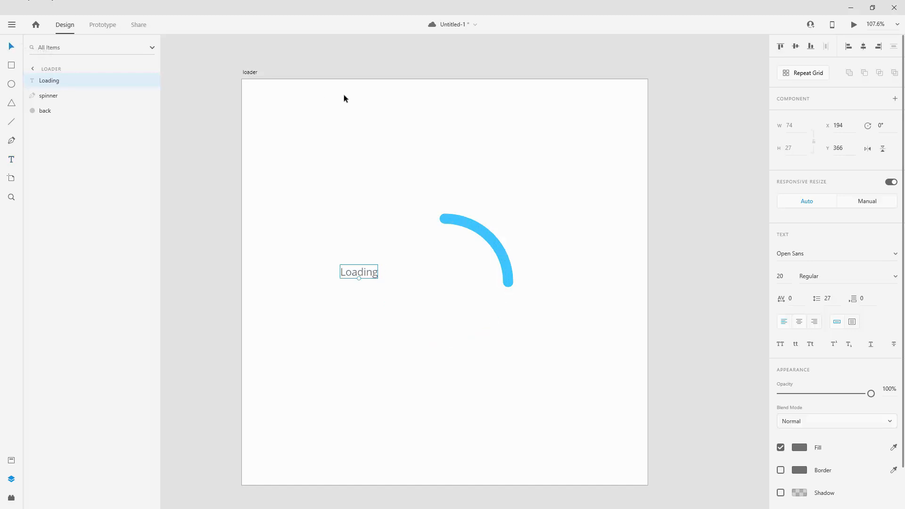
Centre the Loading text vertically and horizontally on the artboard, and shift it left to X 340.
{"action": "left_click", "coordinate": [796, 45]}
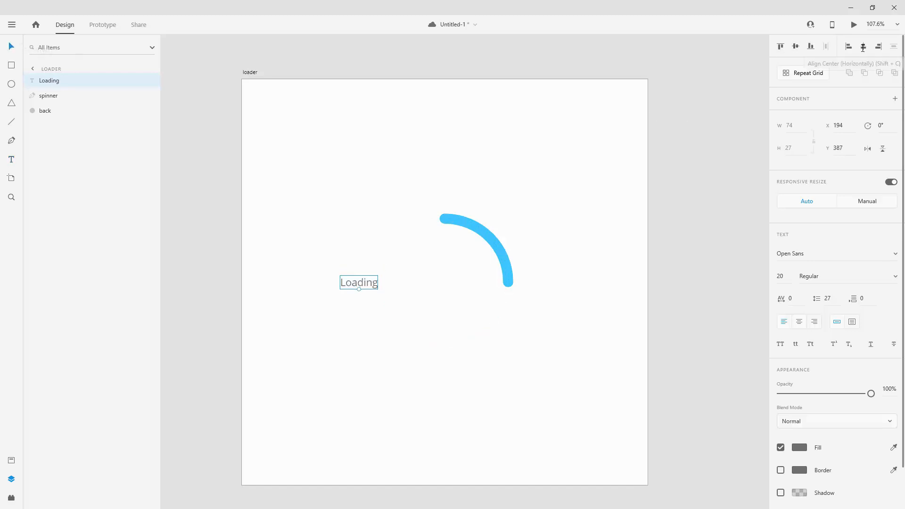
{"action": "left_click", "coordinate": [863, 47]}
{"action": "scroll", "coordinate": [446, 306], "scroll_direction": "up", "scroll_amount": 5}
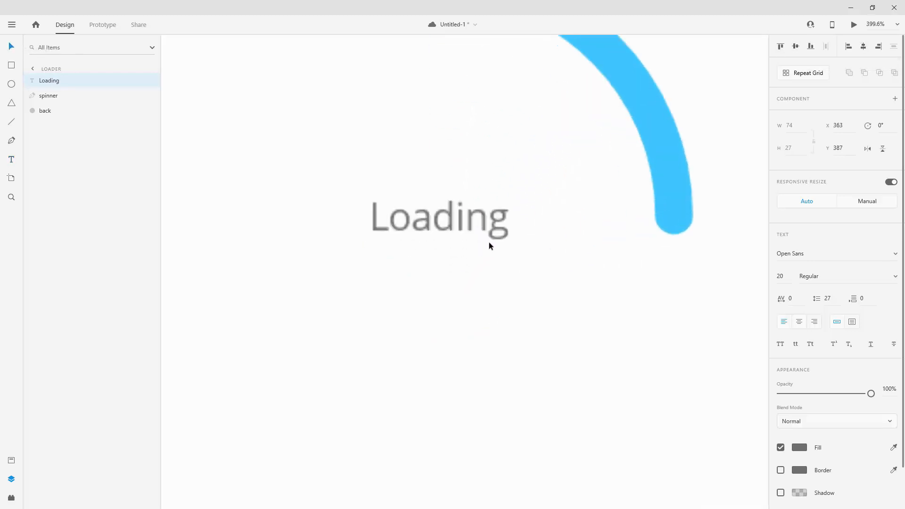
{"action": "left_click_drag", "start_coordinate": [485, 225], "coordinate": [442, 225]}
Raise the back ring's opacity to 100%.
{"action": "left_click", "coordinate": [47, 110]}
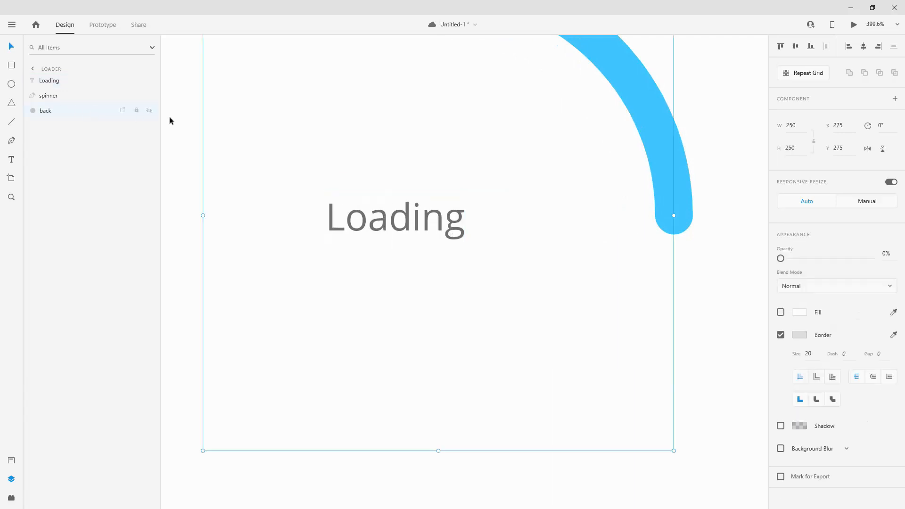
{"action": "left_click_drag", "start_coordinate": [781, 258], "coordinate": [871, 258]}
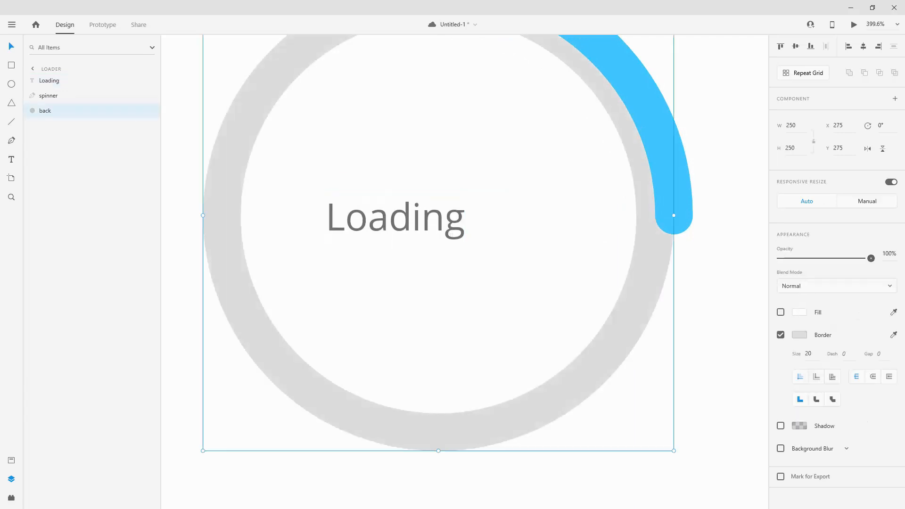
Centre the Loading text horizontally on the back ring, and move it left to X 337 at the same height.
{"action": "left_click", "coordinate": [461, 226]}
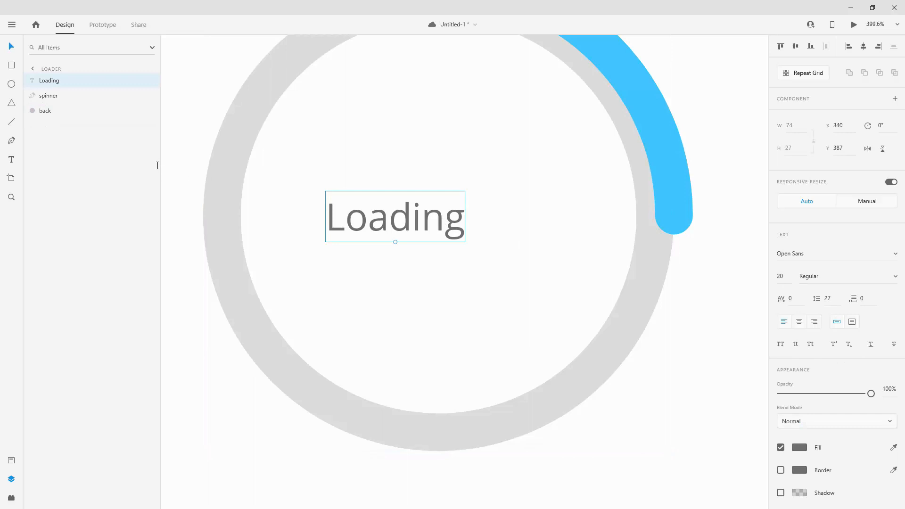
{"action": "left_click", "coordinate": [60, 110], "text": "ctrl"}
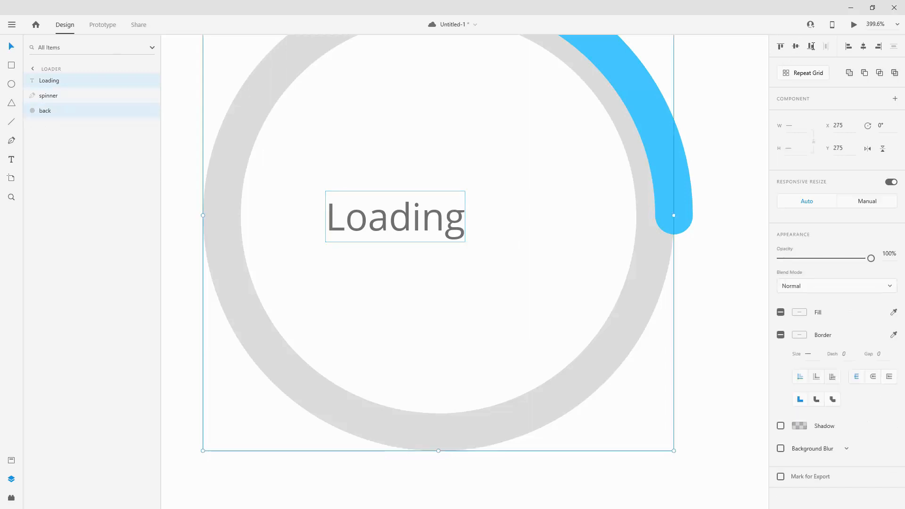
{"action": "key", "text": "shift+c"}
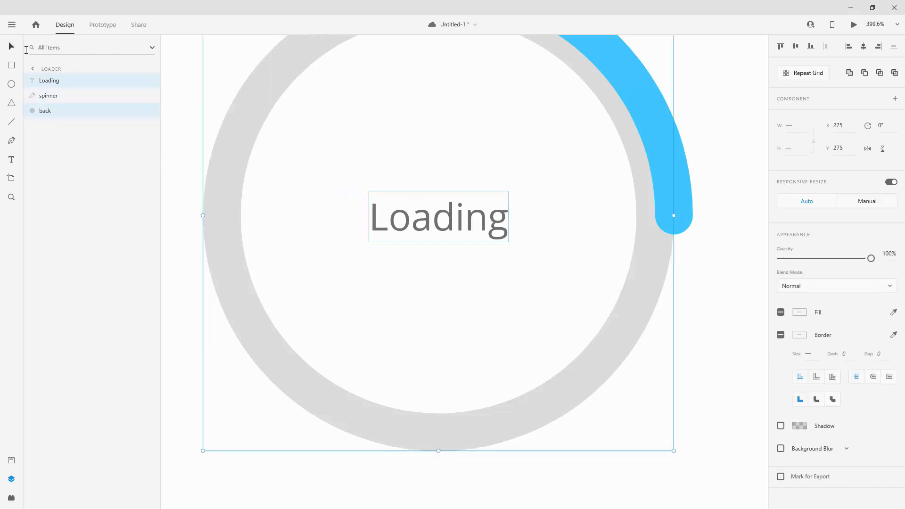
{"action": "left_click", "coordinate": [482, 226]}
{"action": "left_click_drag", "start_coordinate": [481, 227], "coordinate": [435, 222]}
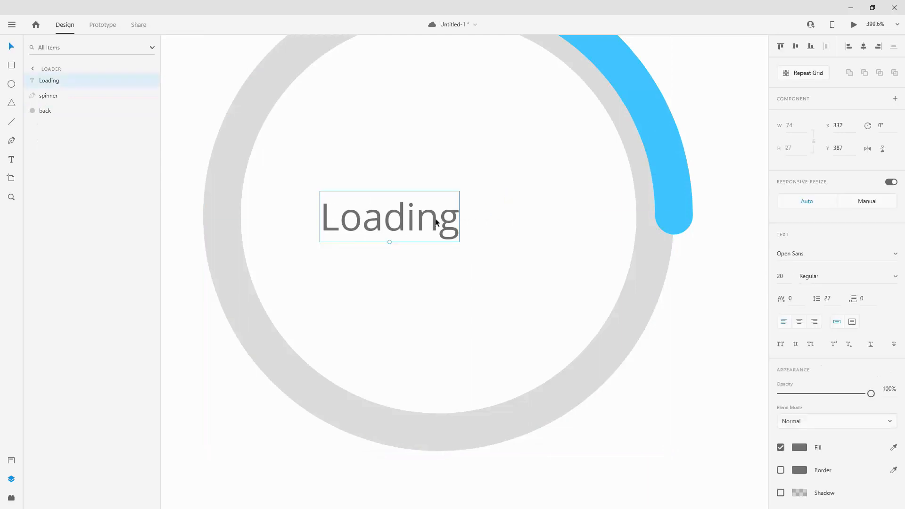
Draw a small circle about 5 by 5 just after the Loading text.
{"action": "left_click", "coordinate": [13, 83]}
{"action": "scroll", "coordinate": [523, 222], "scroll_direction": "up", "scroll_amount": 2}
{"action": "scroll", "coordinate": [528, 223], "scroll_direction": "up", "scroll_amount": 2}
{"action": "left_click_drag", "start_coordinate": [410, 211], "coordinate": [431, 233]}
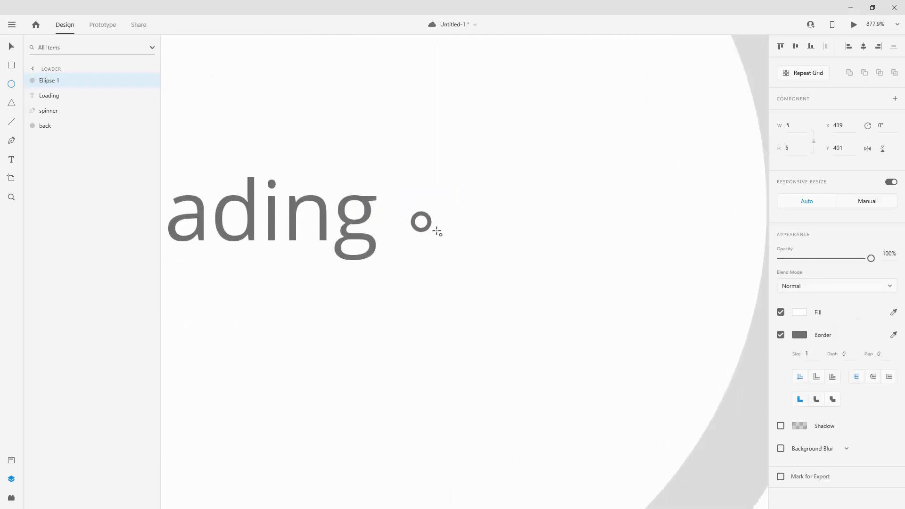
Remove the small circle's border and fill it with dark grey sampled from the border colour.
{"action": "left_click", "coordinate": [781, 334]}
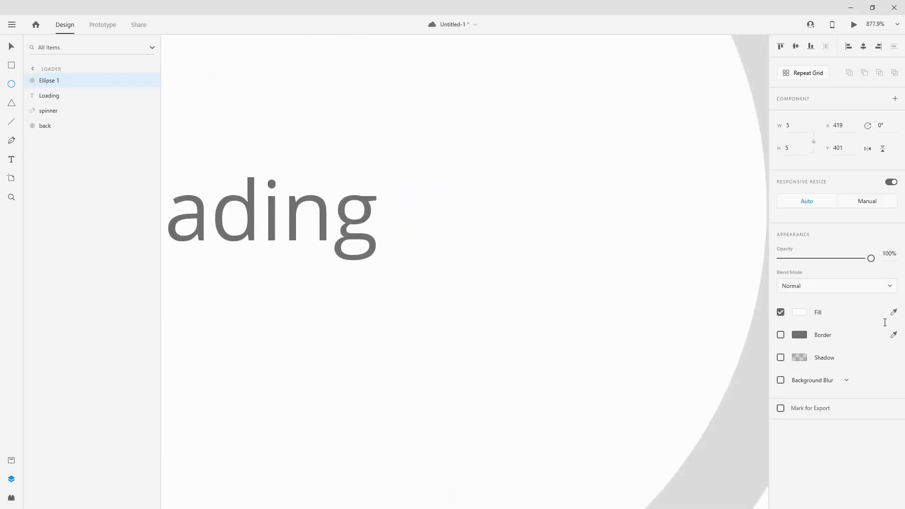
{"action": "left_click", "coordinate": [893, 312]}
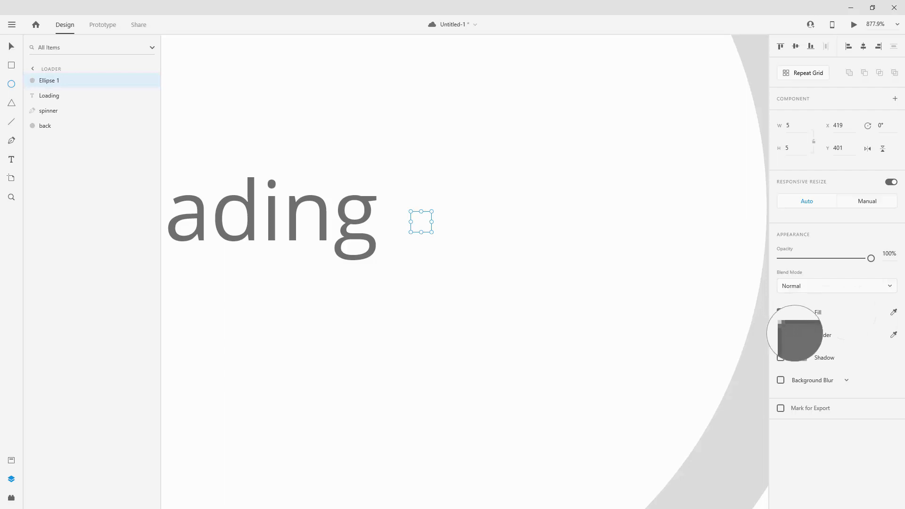
{"action": "left_click", "coordinate": [800, 336]}
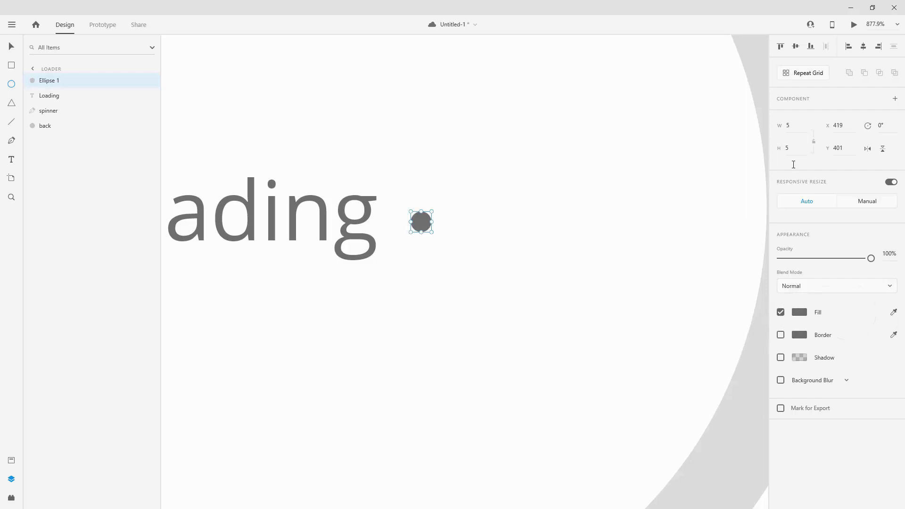
Set the small circle's width and height to 6.
{"action": "left_click", "coordinate": [792, 123]}
{"action": "type", "text": "6"}
{"action": "key", "text": "Tab"}
{"action": "type", "text": "6"}
{"action": "key", "text": "Return"}
Align the small circle vertically with the middle of the back ring.
{"action": "mouse_move", "coordinate": [426, 222]}
{"action": "left_mouse_down"}
{"action": "mouse_move", "coordinate": [426, 208]}
{"action": "mouse_move", "coordinate": [429, 216]}
{"action": "left_mouse_up"}
{"action": "left_click", "coordinate": [48, 125], "text": "ctrl"}
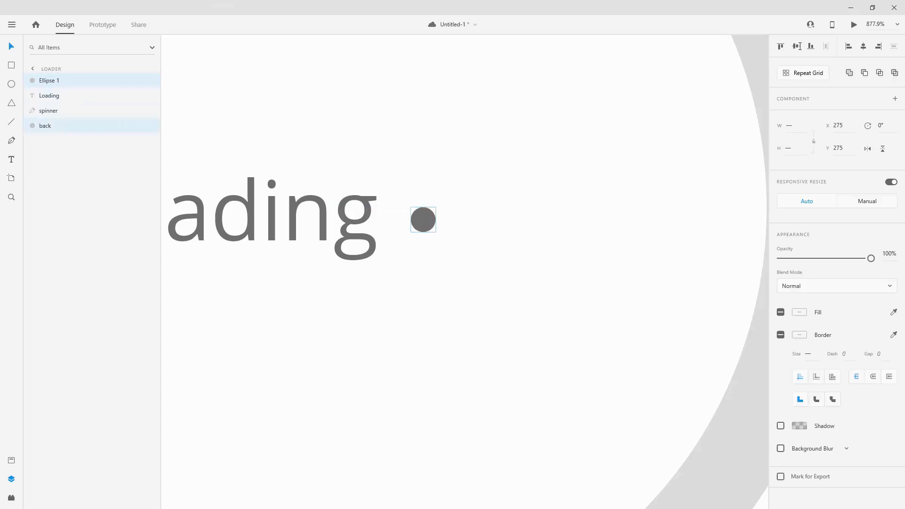
{"action": "scroll", "coordinate": [490, 193], "scroll_direction": "down", "scroll_amount": 5}
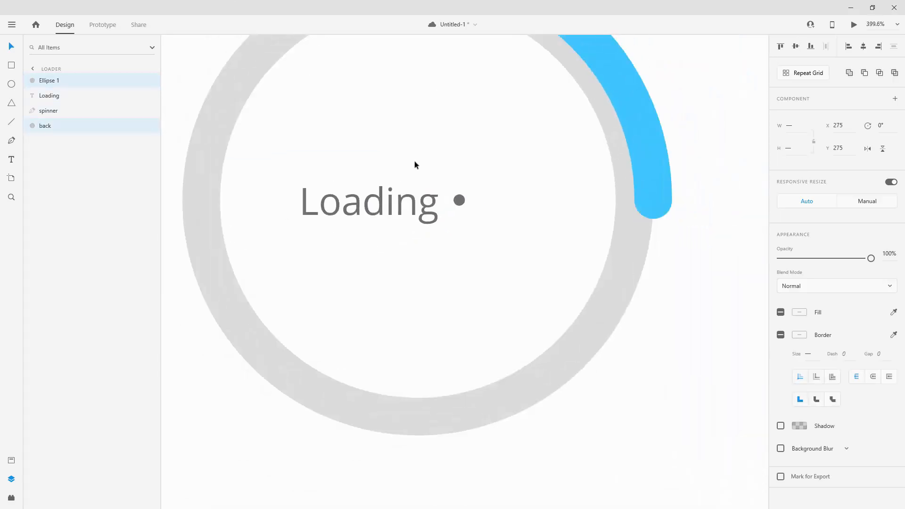
{"action": "left_click", "coordinate": [680, 201]}
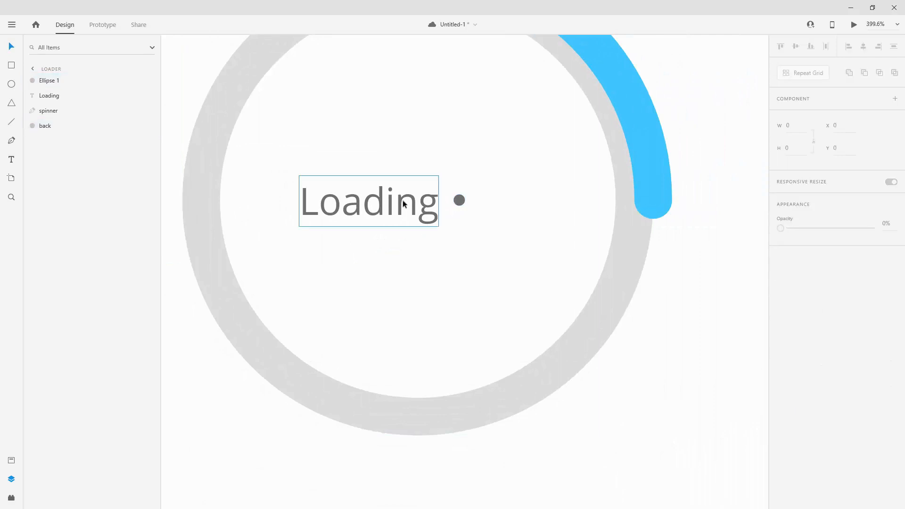
Move the small circle down to Y 406, near the lower part of the Loading text's g.
{"action": "scroll", "coordinate": [450, 203], "scroll_direction": "up", "scroll_amount": 5}
{"action": "scroll", "coordinate": [449, 199], "scroll_direction": "up", "scroll_amount": 3}
{"action": "left_click", "coordinate": [491, 198]}
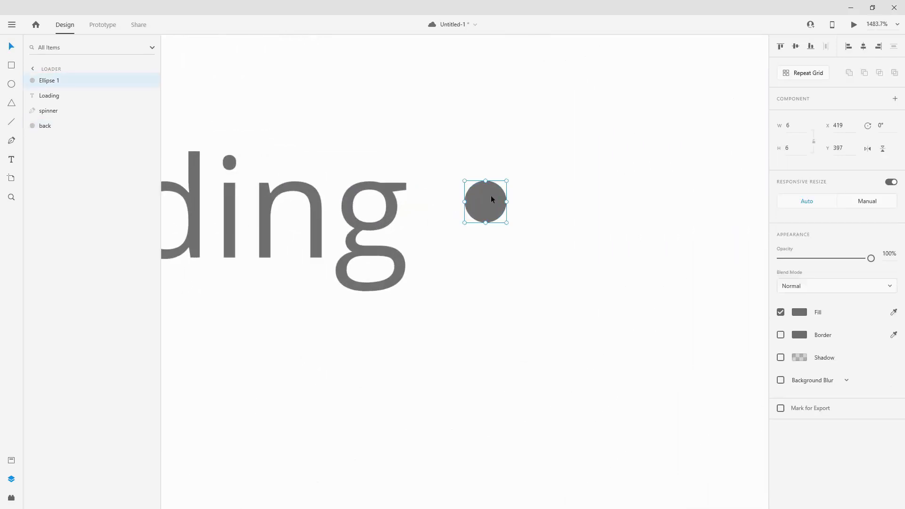
{"action": "left_click_drag", "start_coordinate": [491, 198], "coordinate": [489, 274]}
{"action": "key", "text": "Up"}
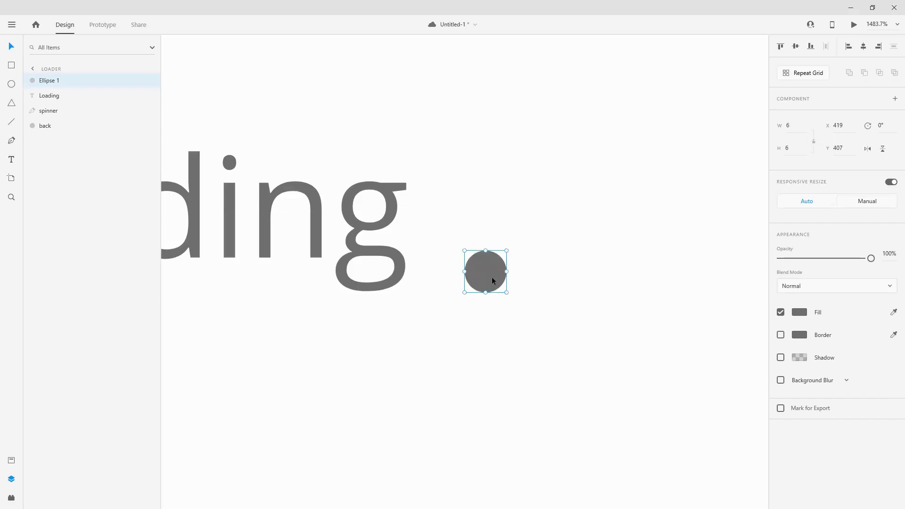
{"action": "key", "text": "Up"}
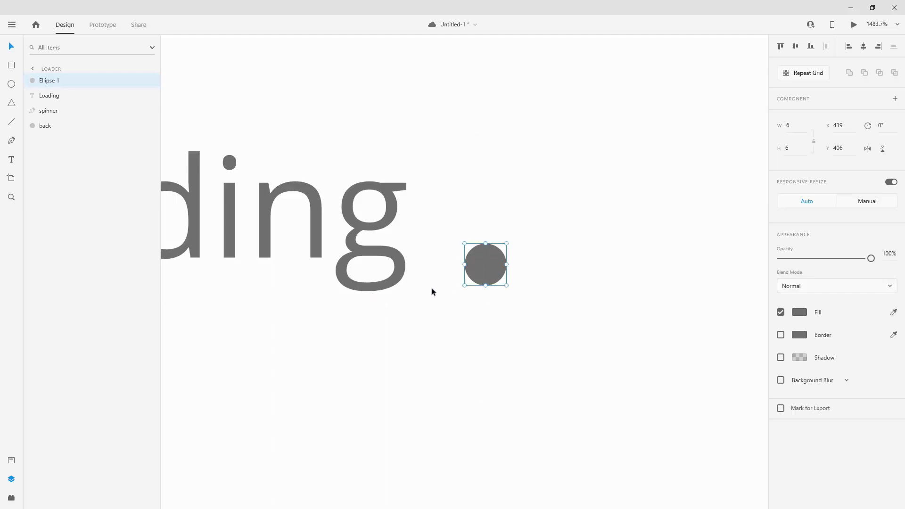
Snap the small circle against the end of the Loading text, and offset it 10 px right to X 421.
{"action": "scroll", "coordinate": [434, 287], "scroll_direction": "down", "scroll_amount": 3}
{"action": "scroll", "coordinate": [496, 282], "scroll_direction": "up", "scroll_amount": 3}
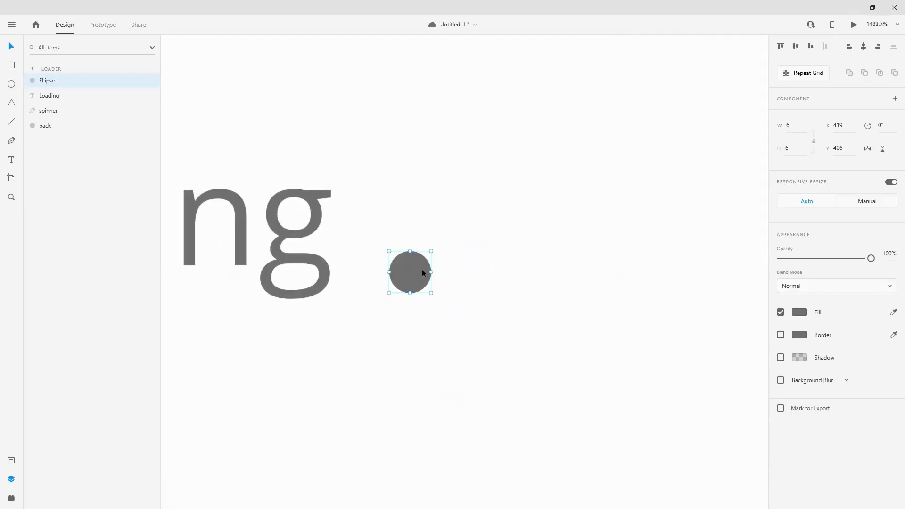
{"action": "key", "text": "Left"}
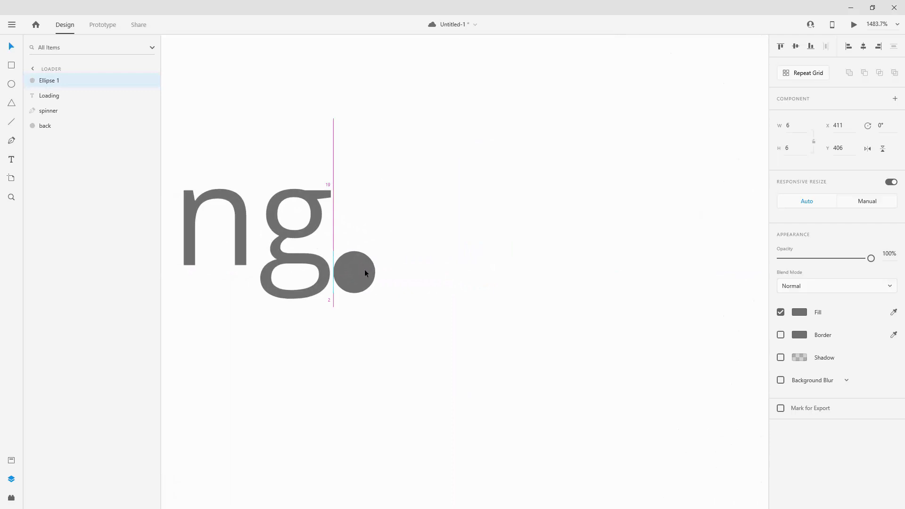
{"action": "scroll", "coordinate": [404, 239], "scroll_direction": "down", "scroll_amount": 1}
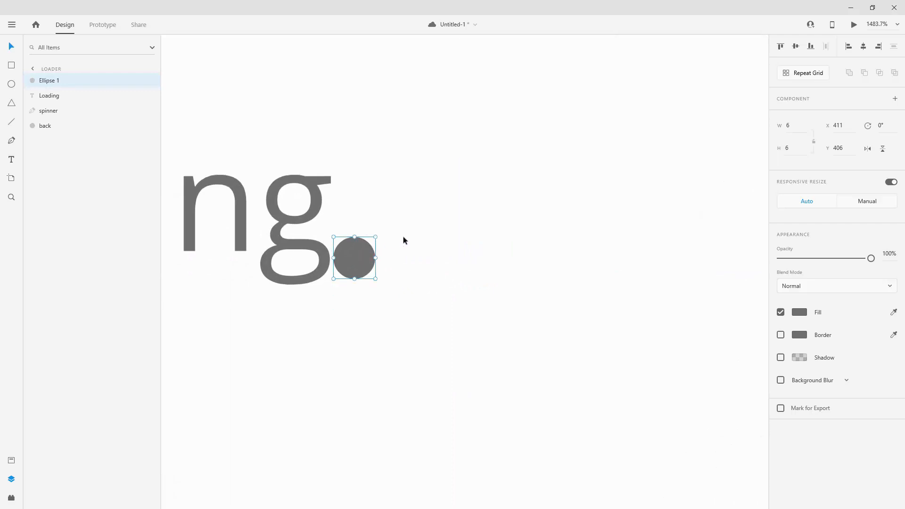
{"action": "key", "text": "shift+Right"}
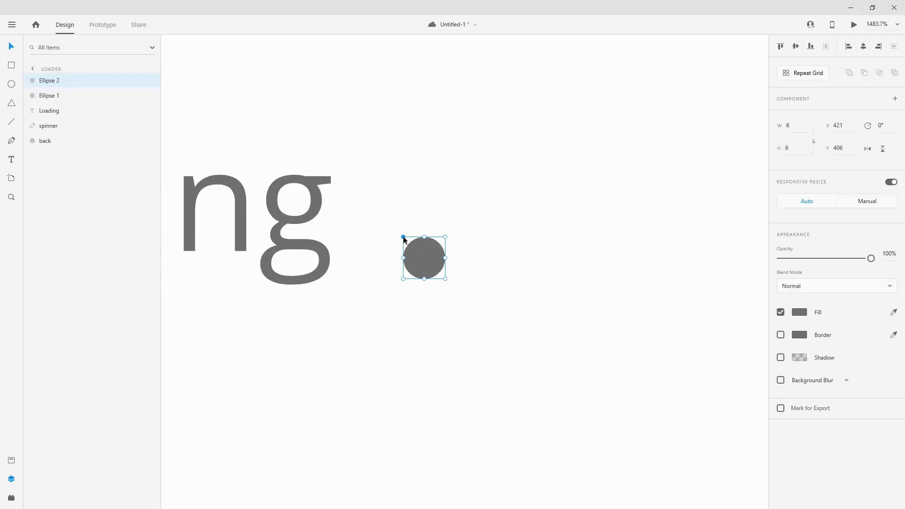
Duplicate the small circle twice in a row, placing the copies at X 432 and X 443.
{"action": "key", "text": "shift+Right"}
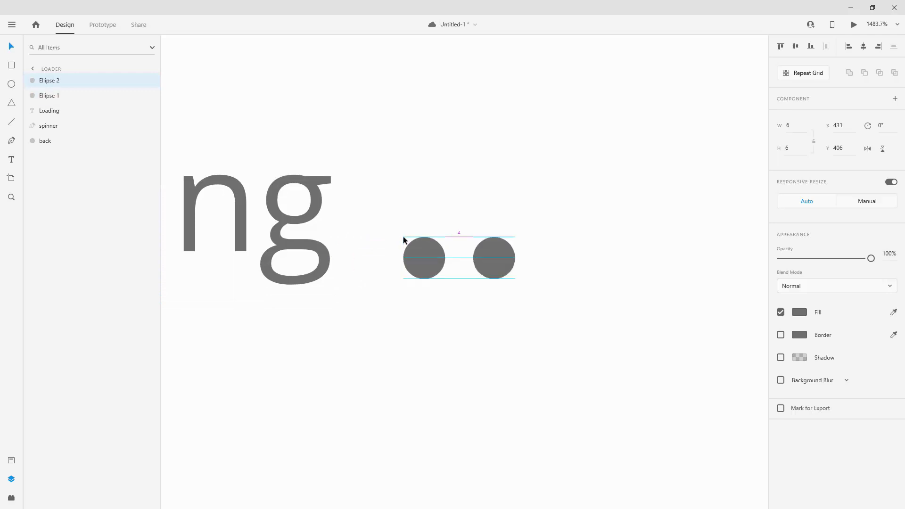
{"action": "key", "text": "Right"}
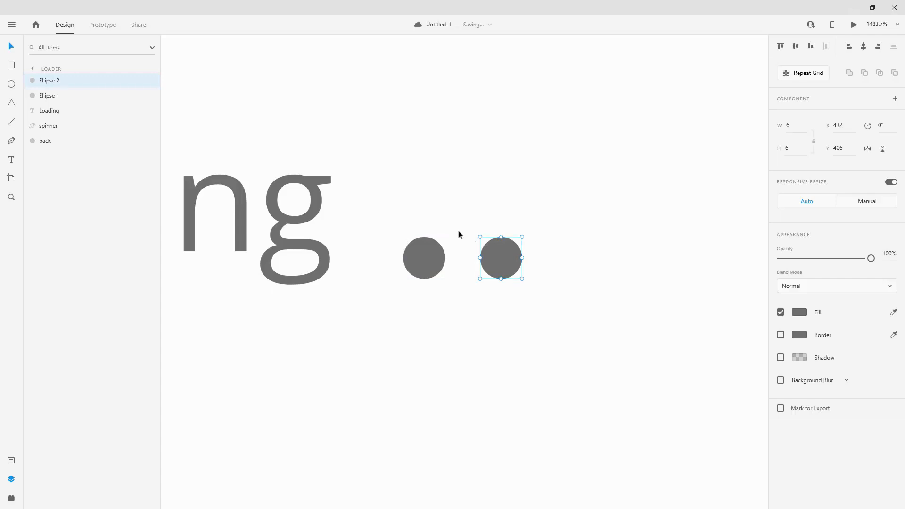
{"action": "key", "text": "ctrl+d"}
{"action": "key", "text": "Right"}
{"action": "key", "text": "Right"}
{"action": "key", "text": "shift+Right"}
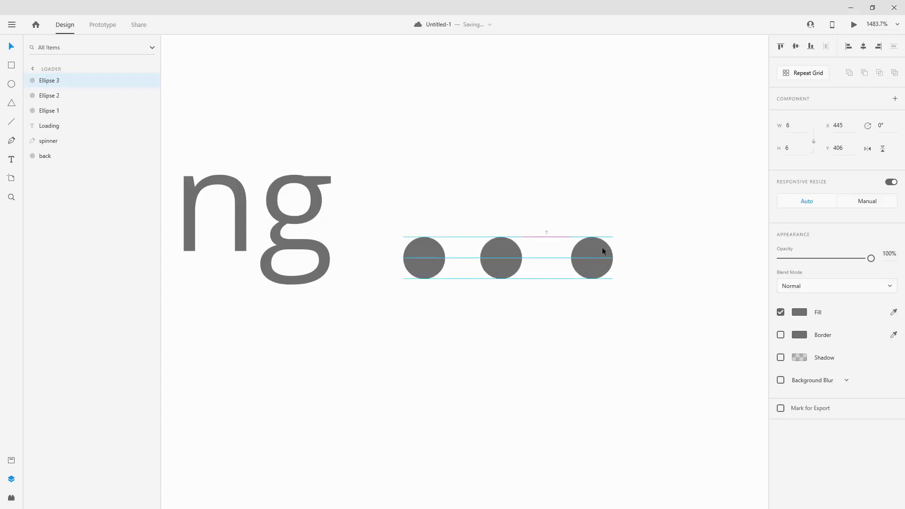
{"action": "key", "text": "Left"}
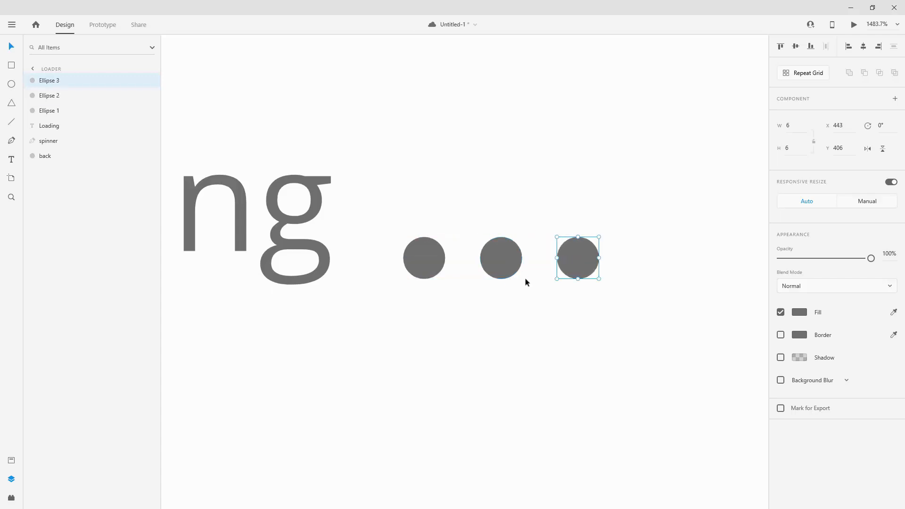
Rename the Ellipse 3, Ellipse 2 and Ellipse 1 layers as circle3, circle2 and circle1.
{"action": "double_click", "coordinate": [42, 81]}
{"action": "type", "text": "circle"}
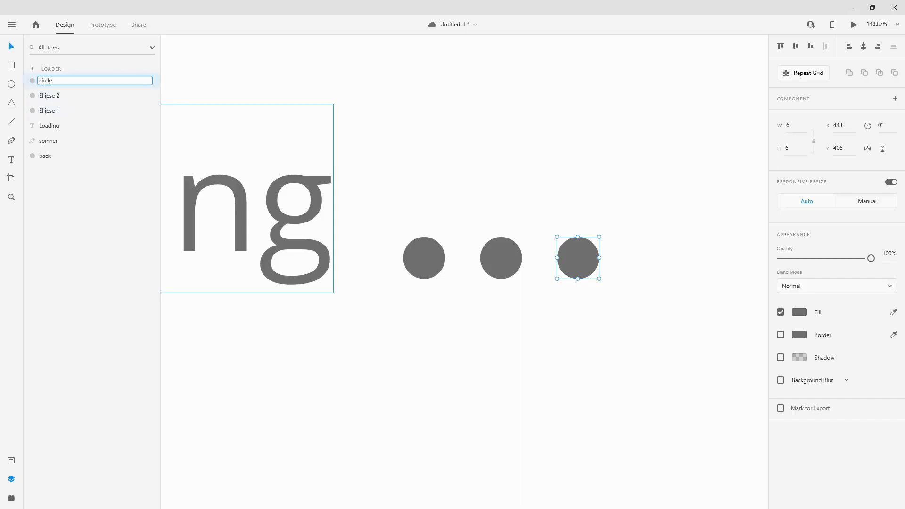
{"action": "type", "text": "3"}
{"action": "key", "text": "Return"}
{"action": "left_click", "coordinate": [53, 95]}
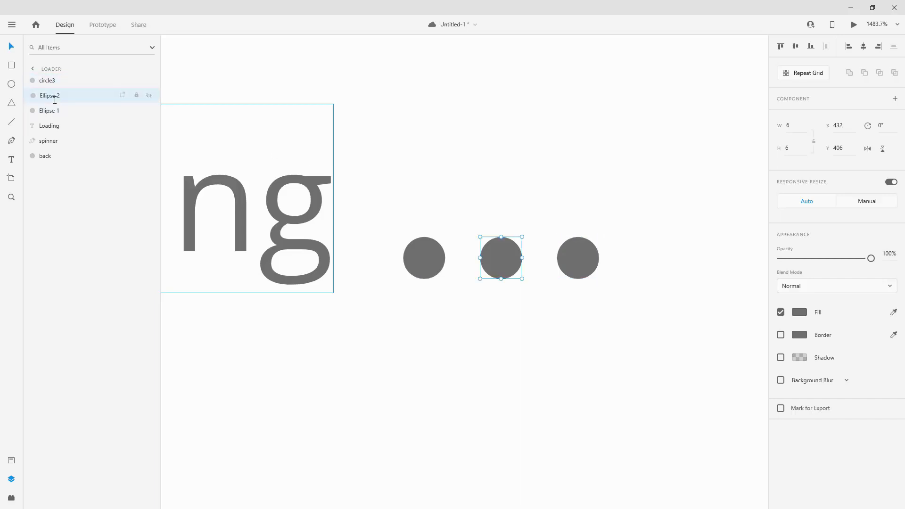
{"action": "double_click", "coordinate": [54, 96]}
{"action": "type", "text": "ci"}
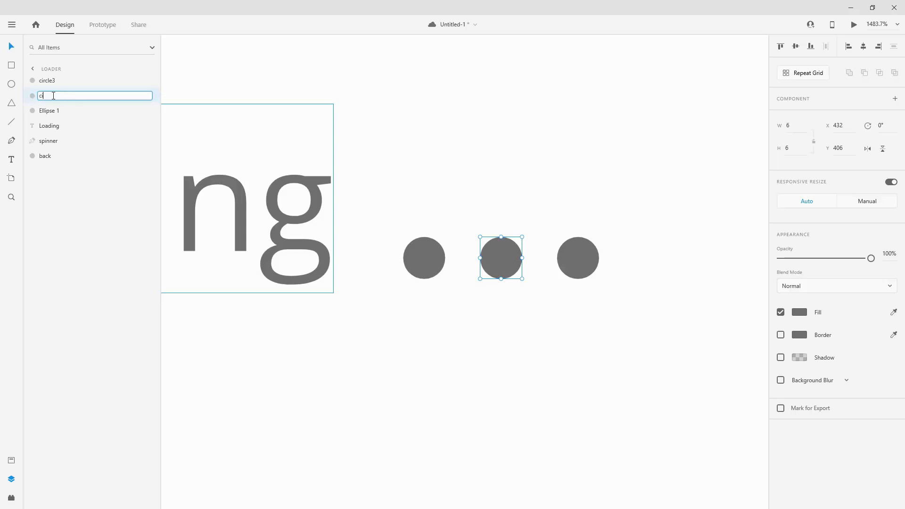
{"action": "type", "text": "rcle2"}
{"action": "key", "text": "Return"}
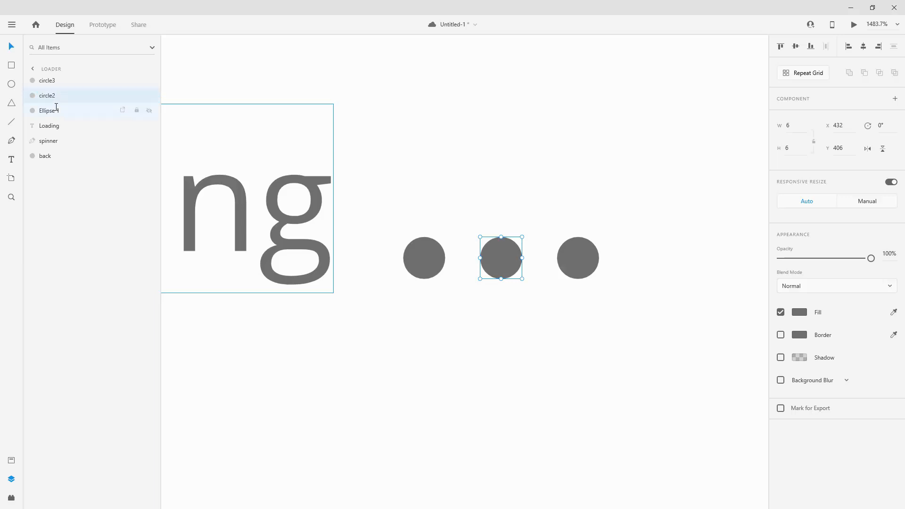
{"action": "double_click", "coordinate": [54, 111]}
{"action": "type", "text": "circle"}
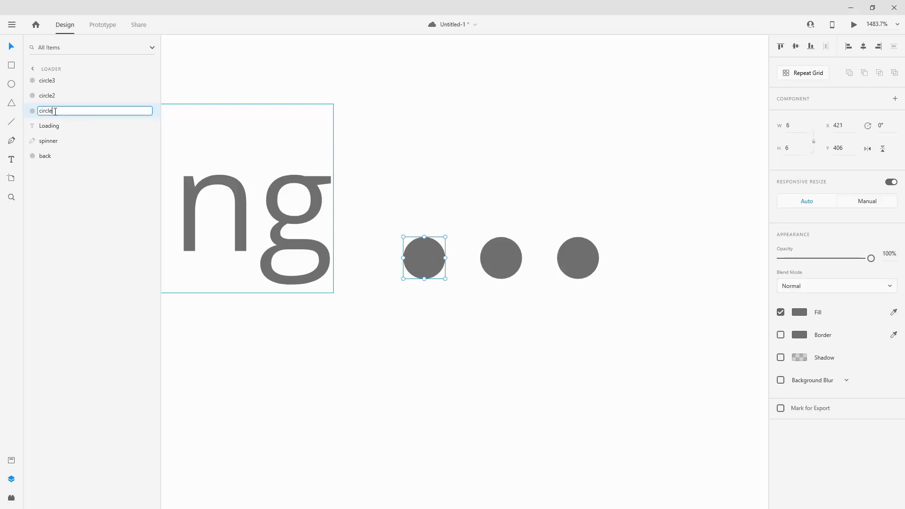
{"action": "key", "text": "Escape"}
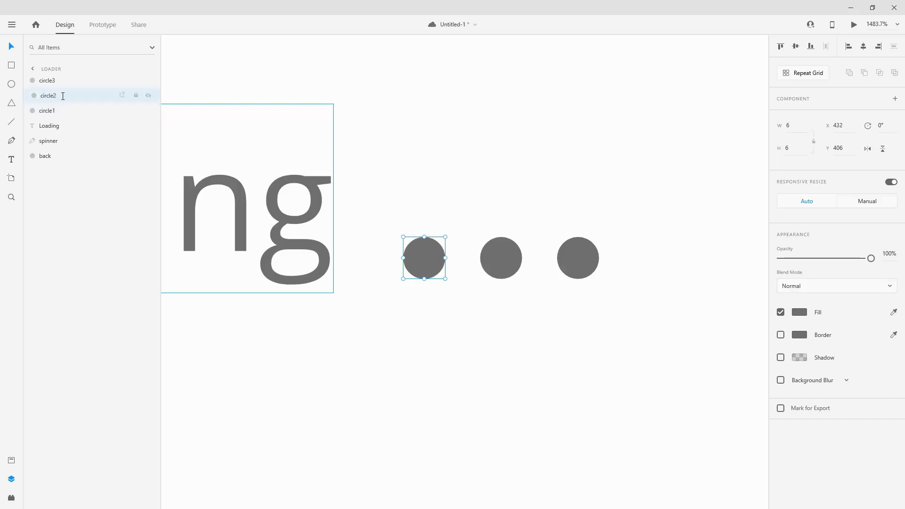
Reorder the layers so that Loading, circle1, circle2 and circle3 follow one another below the spinner and back layers.
{"action": "left_click_drag", "start_coordinate": [62, 95], "coordinate": [66, 117]}
{"action": "left_click", "coordinate": [57, 82], "text": "shift"}
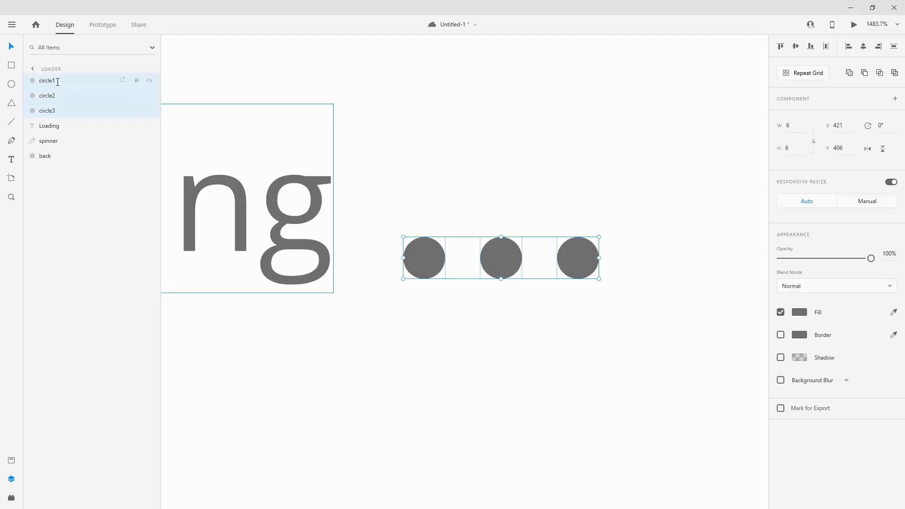
{"action": "left_click_drag", "start_coordinate": [57, 80], "coordinate": [60, 175]}
{"action": "left_click", "coordinate": [61, 95]}
{"action": "left_click_drag", "start_coordinate": [59, 82], "coordinate": [63, 123]}
Group the Loading text with circle1, circle2 and circle3, and name the group etxt.
{"action": "left_click", "coordinate": [60, 152], "text": "shift"}
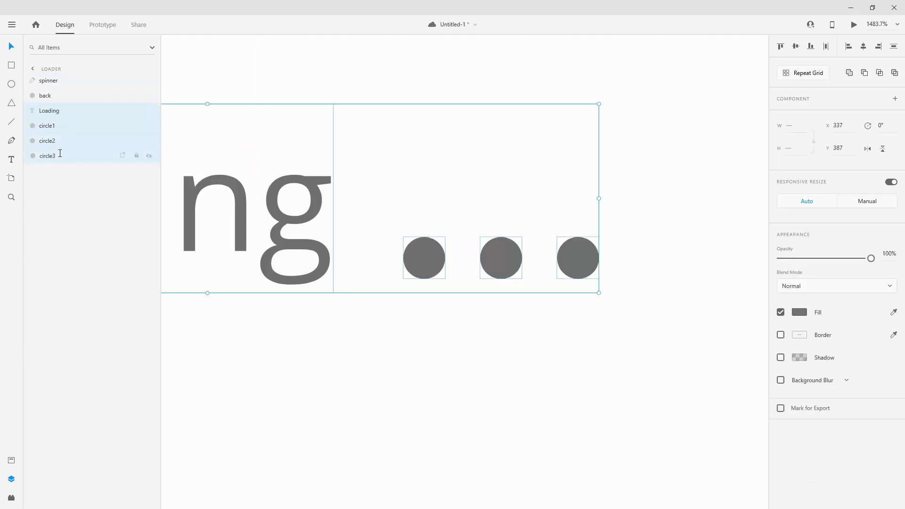
{"action": "key", "text": "ctrl+g"}
{"action": "double_click", "coordinate": [53, 111]}
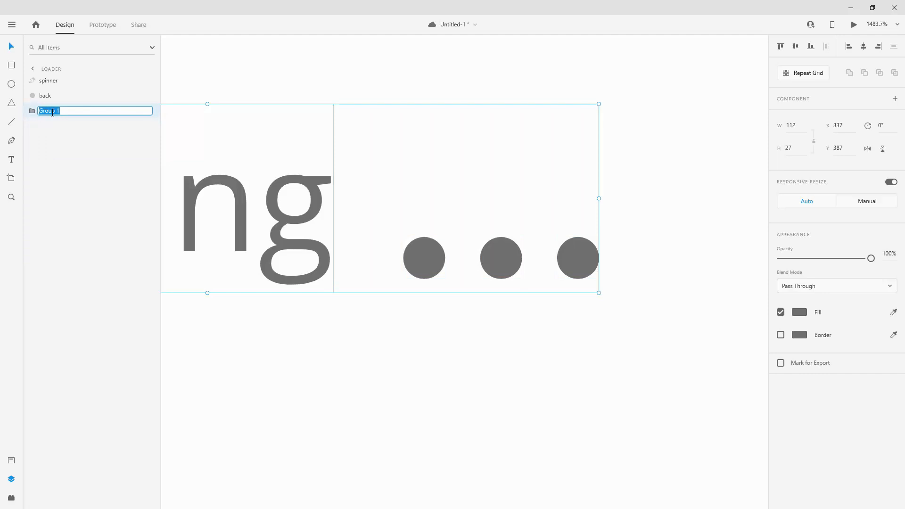
{"action": "type", "text": "etxt"}
{"action": "key", "text": "Return"}
Group the back ring with the spinner arc, and name the group spinner.
{"action": "left_click", "coordinate": [75, 96]}
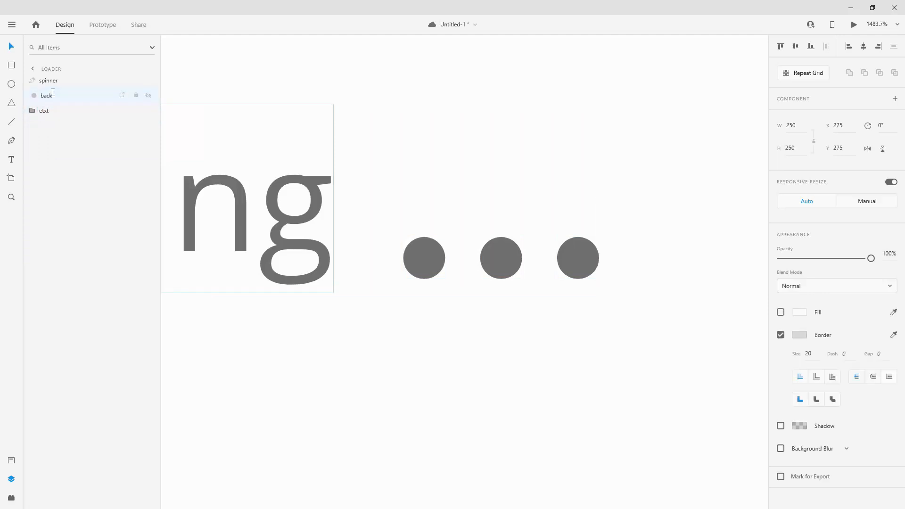
{"action": "left_click", "coordinate": [60, 83], "text": "shift"}
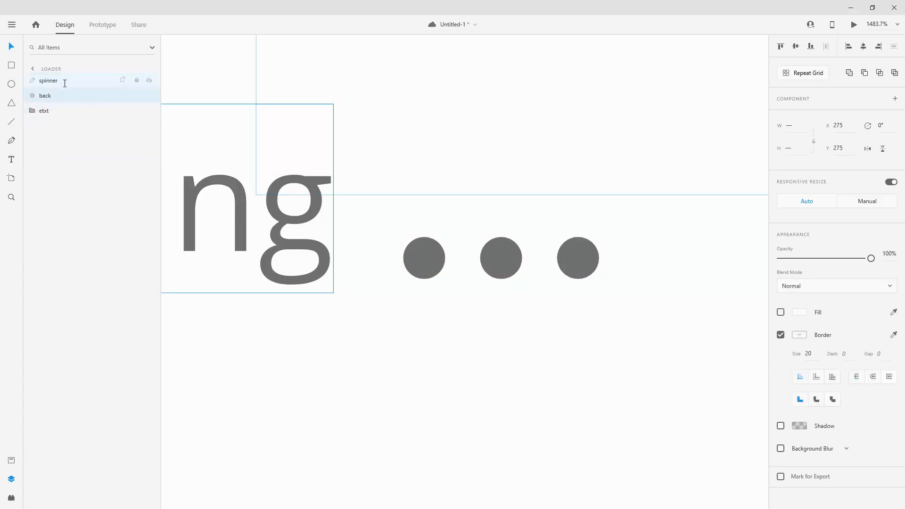
{"action": "key", "text": "ctrl+g"}
{"action": "double_click", "coordinate": [50, 81]}
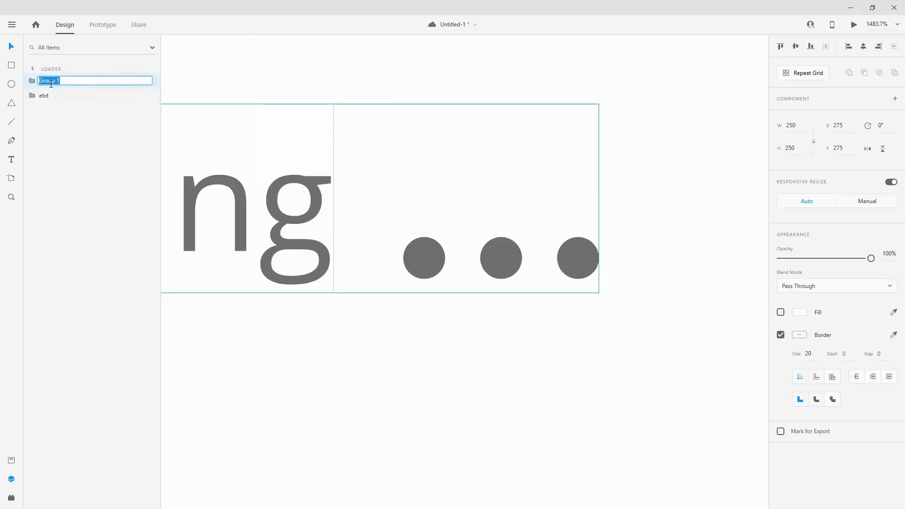
{"action": "type", "text": "spinner"}
{"action": "key", "text": "Return"}
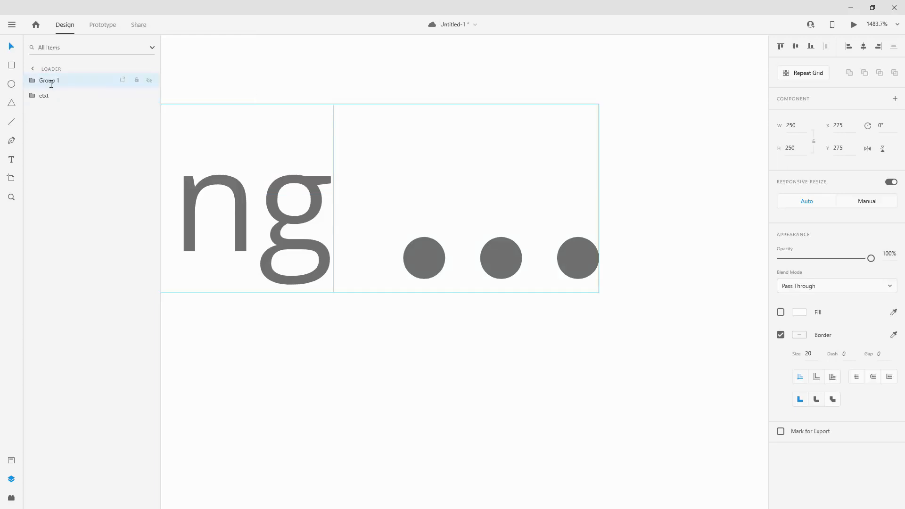
Rename the etxt group as text.
{"action": "key", "text": "ctrl+0"}
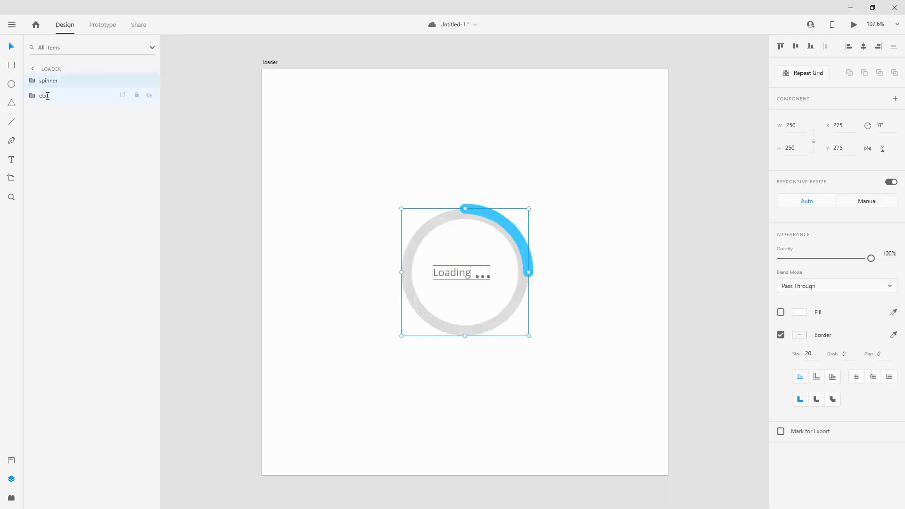
{"action": "double_click", "coordinate": [47, 97]}
{"action": "type", "text": "text"}
{"action": "key", "text": "Return"}
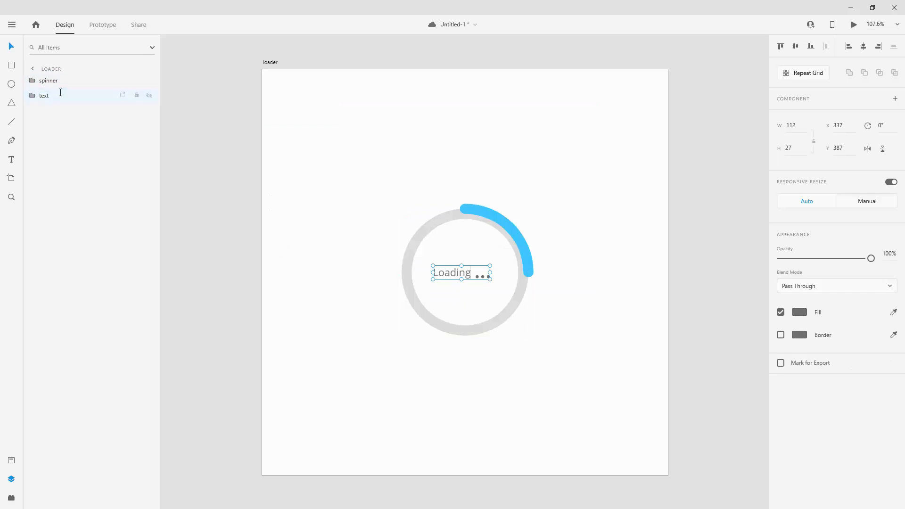
Set the opacity of the back ring inside the spinner group to 0%.
{"action": "left_click", "coordinate": [37, 81]}
{"action": "left_click", "coordinate": [80, 111]}
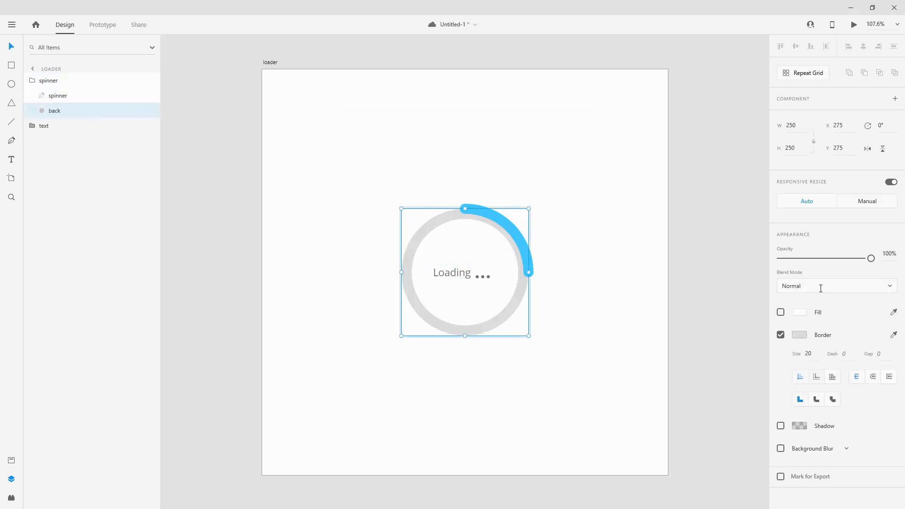
{"action": "left_click_drag", "start_coordinate": [870, 257], "coordinate": [669, 256]}
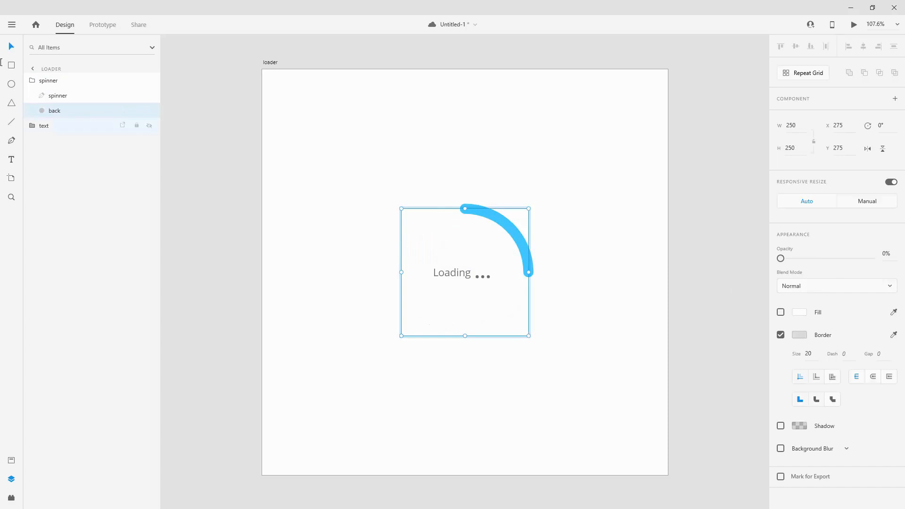
{"action": "left_click", "coordinate": [33, 81]}
{"action": "left_click", "coordinate": [374, 53]}
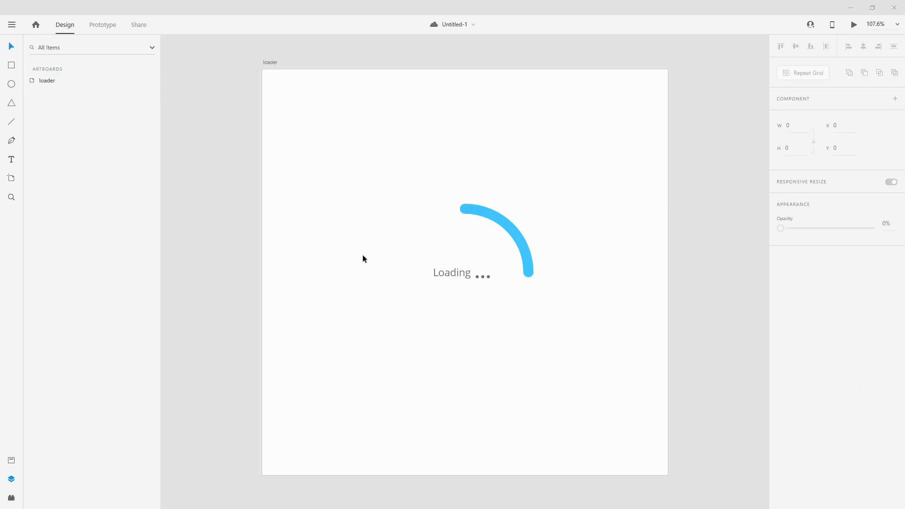
Duplicate the whole loader artboard.
{"action": "left_click", "coordinate": [505, 218]}
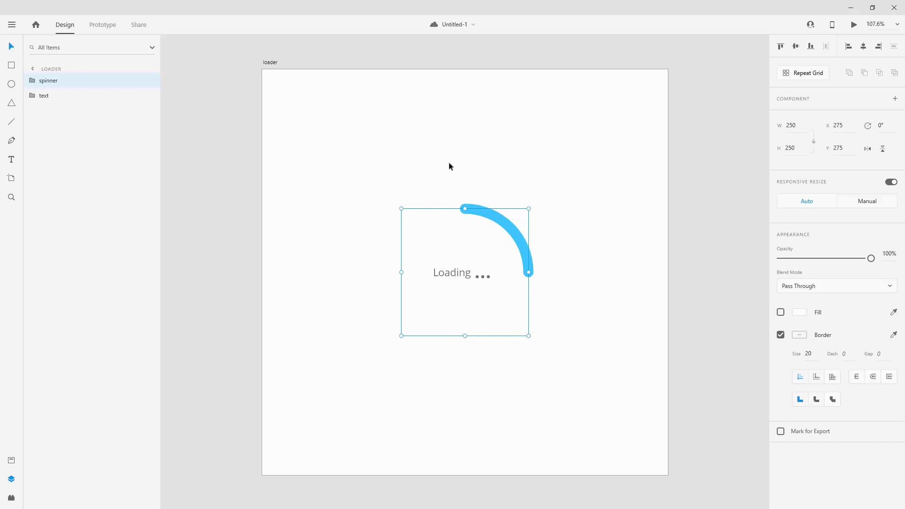
{"action": "left_click", "coordinate": [270, 65]}
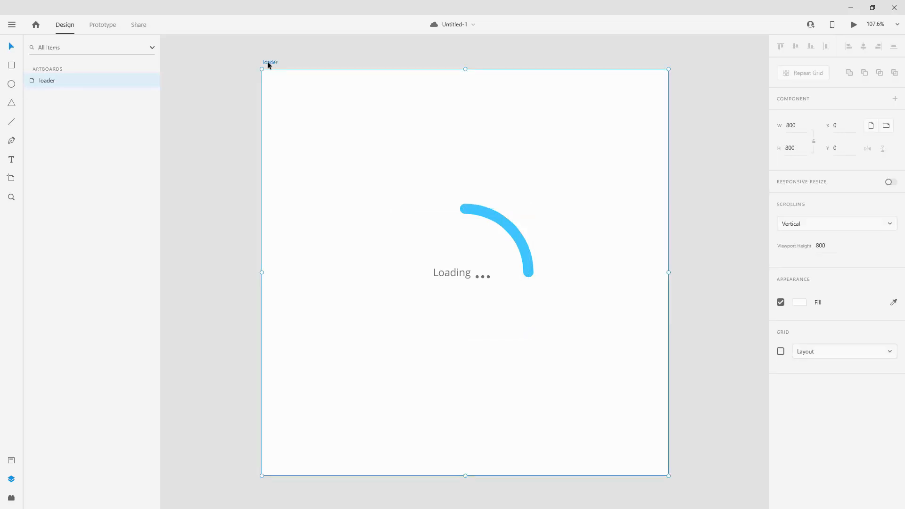
{"action": "key", "text": "ctrl+d"}
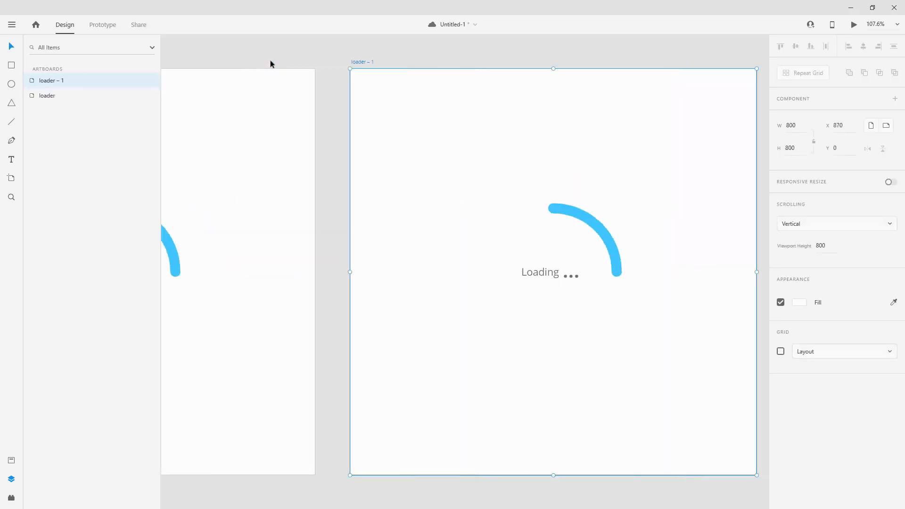
Set the rotation of the spinner group on the loader – 1 artboard to 360°.
{"action": "left_click", "coordinate": [513, 233]}
{"action": "left_click", "coordinate": [513, 233]}
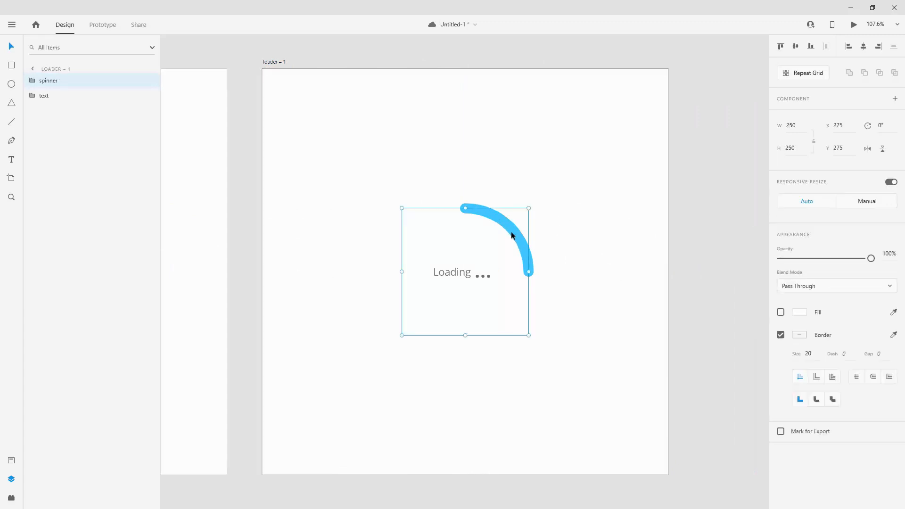
{"action": "left_click", "coordinate": [880, 127]}
{"action": "key", "text": "Return"}
Rotate circle2 and circle3 together by 180° inside the text group of the loader – 1 artboard.
{"action": "left_click", "coordinate": [102, 97]}
{"action": "scroll", "coordinate": [496, 273], "scroll_direction": "up", "scroll_amount": 5}
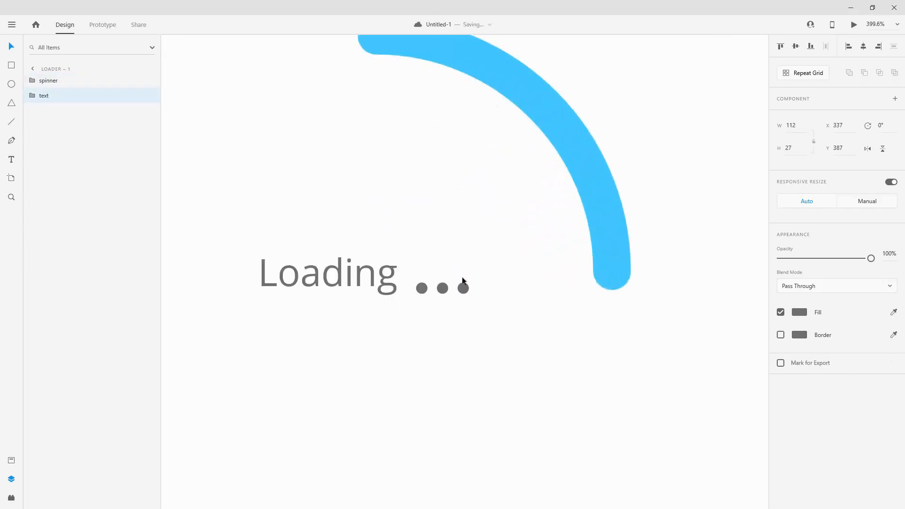
{"action": "scroll", "coordinate": [462, 281], "scroll_direction": "up", "scroll_amount": 6}
{"action": "double_click", "coordinate": [462, 282]}
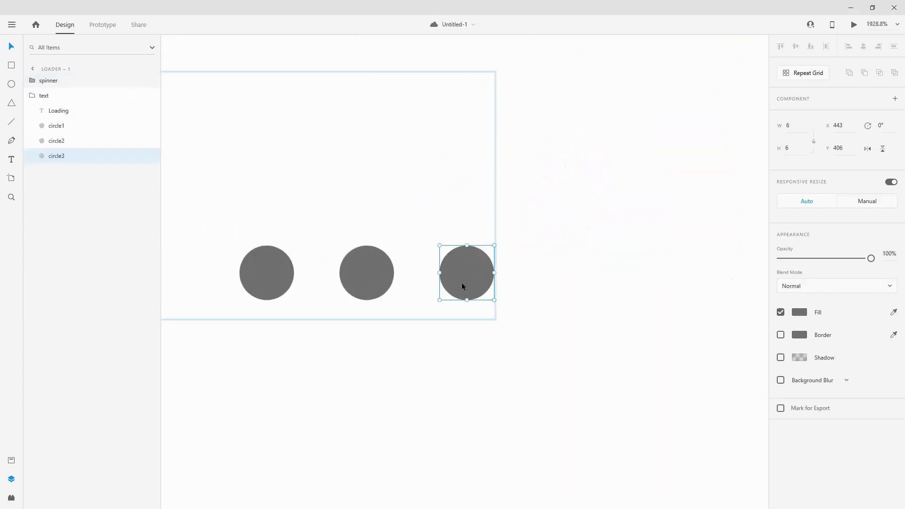
{"action": "left_click", "coordinate": [368, 277], "text": "shift"}
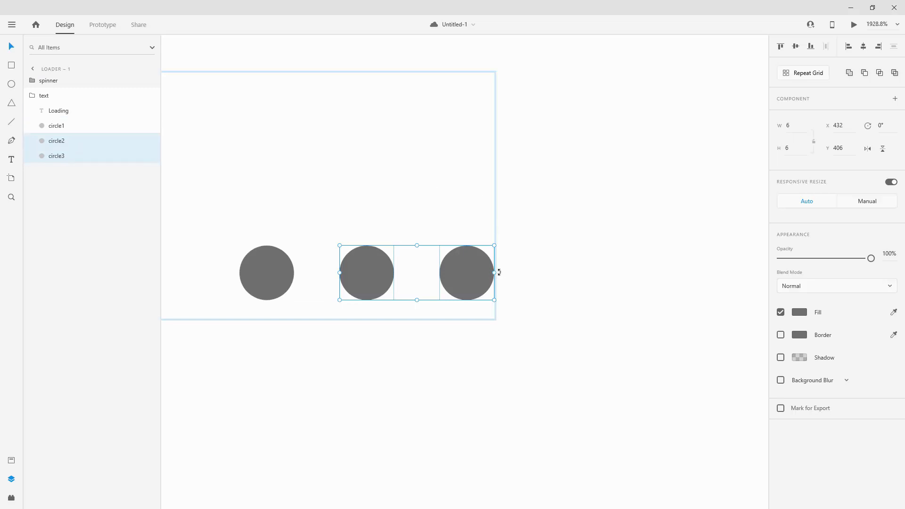
{"action": "left_click_drag", "start_coordinate": [499, 272], "coordinate": [362, 276]}
{"action": "key", "text": "ctrl+0"}
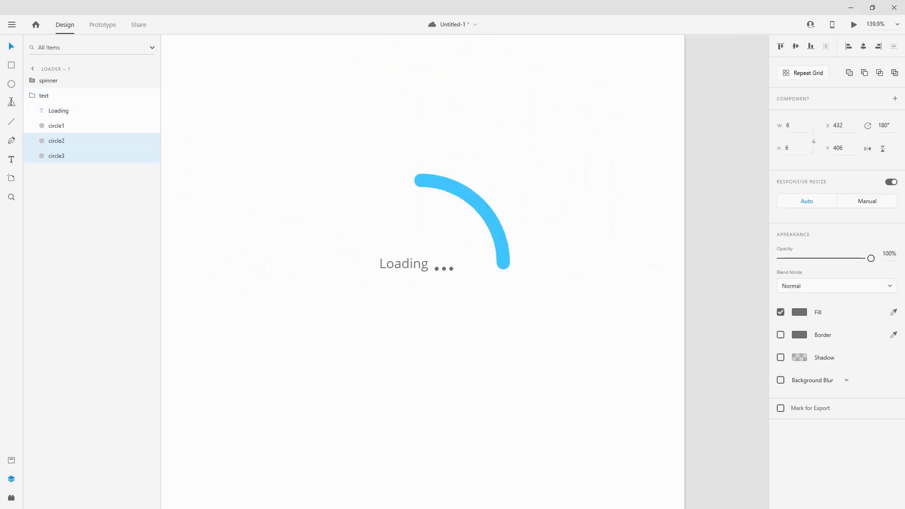
{"action": "left_click", "coordinate": [53, 100]}
Duplicate the loader – 1 artboard.
{"action": "scroll", "coordinate": [438, 158], "scroll_direction": "down", "scroll_amount": 5}
{"action": "scroll", "coordinate": [437, 159], "scroll_direction": "up", "scroll_amount": 4}
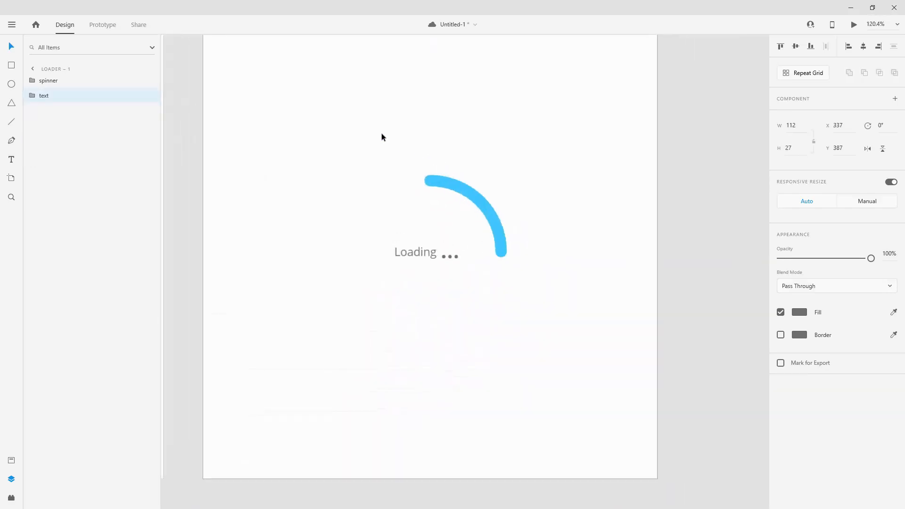
{"action": "scroll", "coordinate": [381, 132], "scroll_direction": "up", "scroll_amount": 2}
{"action": "scroll", "coordinate": [381, 132], "scroll_direction": "down", "scroll_amount": 2}
{"action": "scroll", "coordinate": [359, 117], "scroll_direction": "up", "scroll_amount": 1}
{"action": "left_click", "coordinate": [237, 74]}
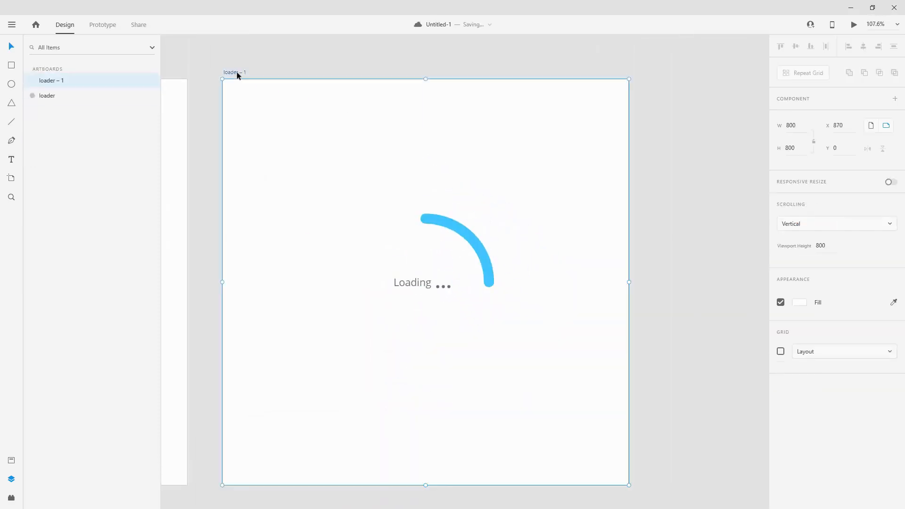
{"action": "key", "text": "ctrl+d"}
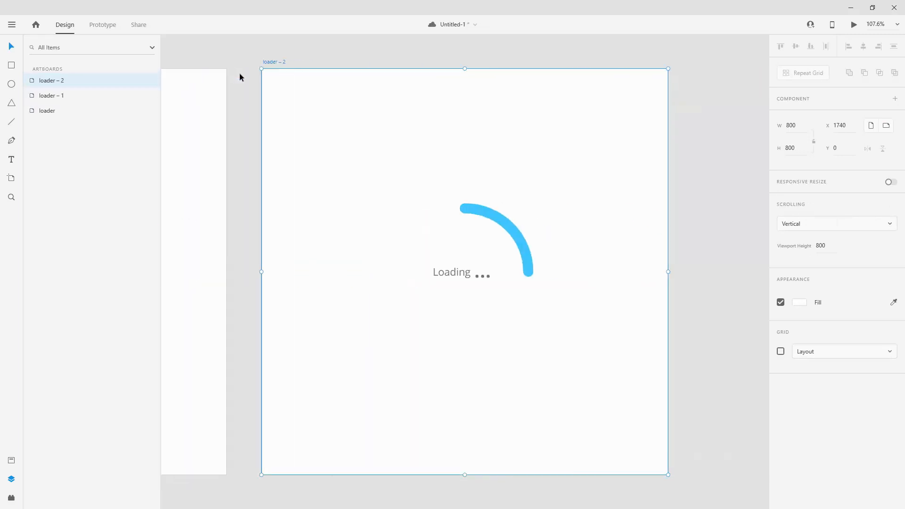
Open the rotation value of the spinner group on the loader – 2 artboard for editing.
{"action": "scroll", "coordinate": [527, 346], "scroll_direction": "up", "scroll_amount": 4}
{"action": "left_click", "coordinate": [559, 134]}
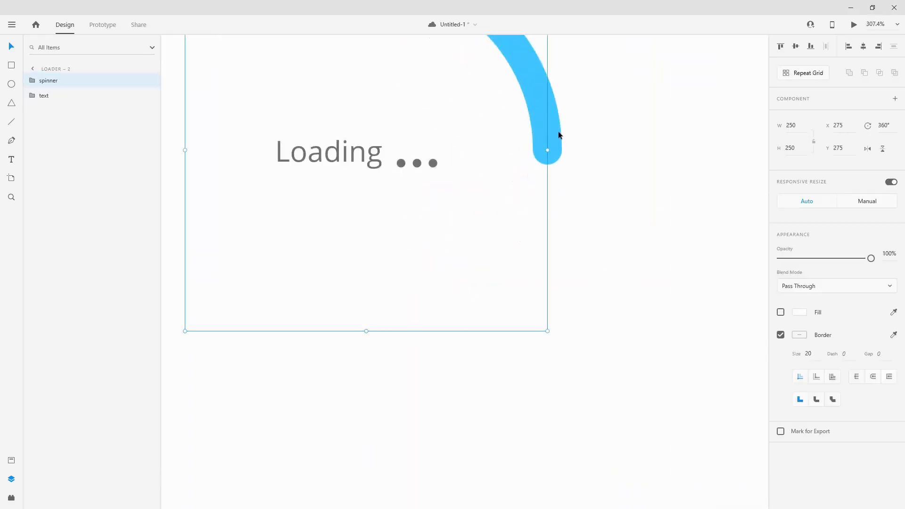
{"action": "left_click", "coordinate": [886, 127]}
{"action": "key", "text": "BackSpace"}
Rotate circle1 and circle3, the first two dots after Loading on the loader – 2 artboard, together by 180°.
{"action": "scroll", "coordinate": [347, 165], "scroll_direction": "up", "scroll_amount": 5}
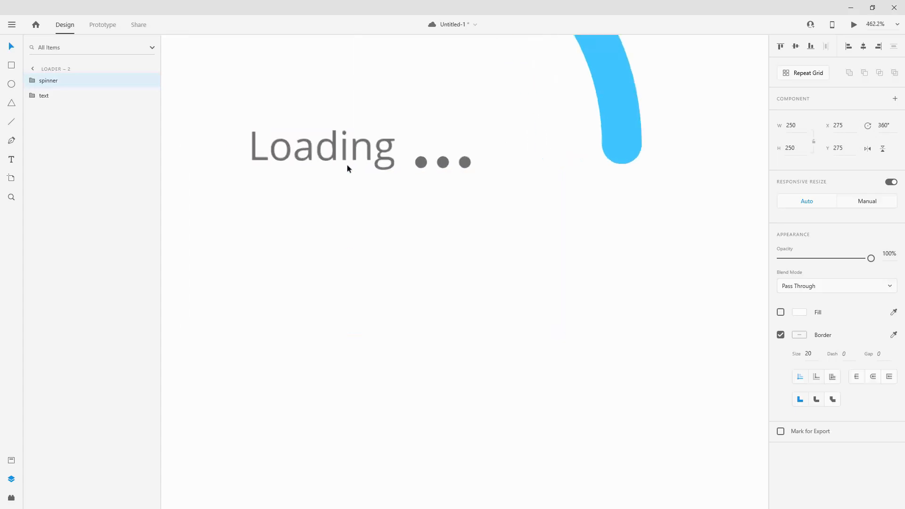
{"action": "double_click", "coordinate": [514, 159]}
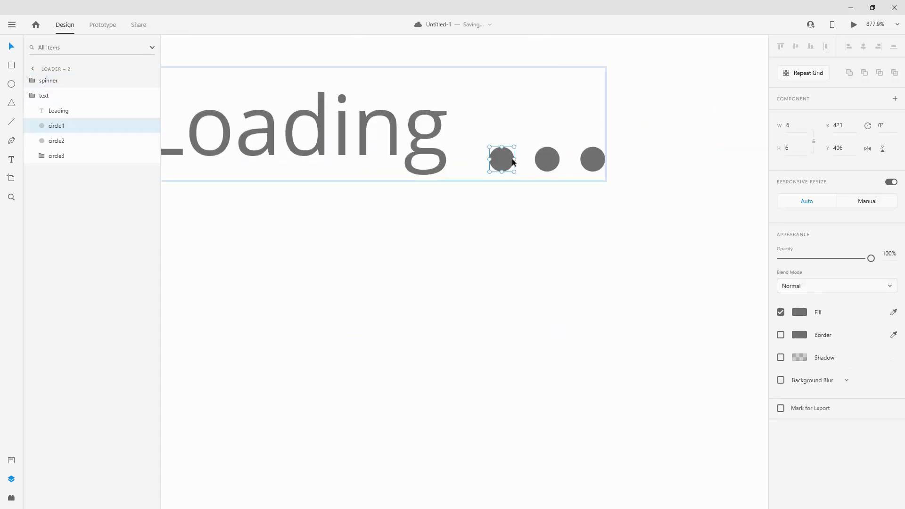
{"action": "left_click", "coordinate": [69, 140], "text": "shift"}
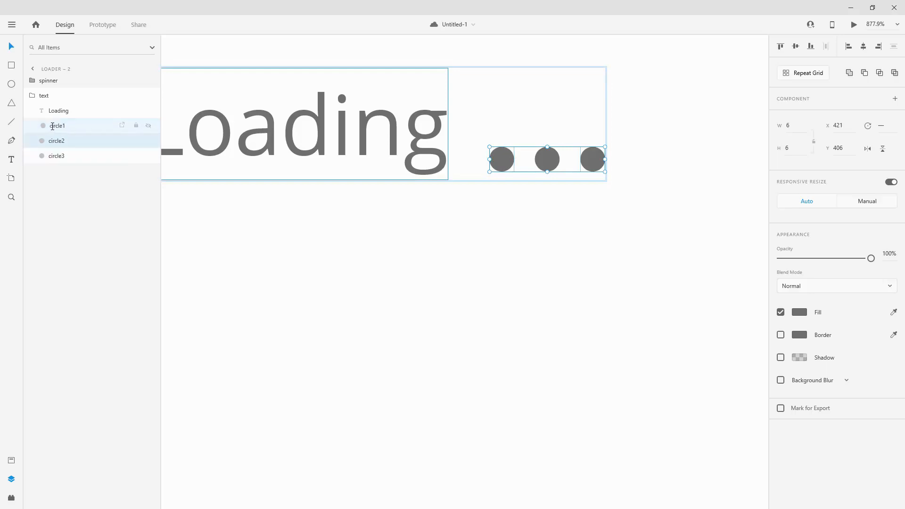
{"action": "left_click", "coordinate": [55, 125]}
{"action": "left_click", "coordinate": [542, 161], "text": "shift"}
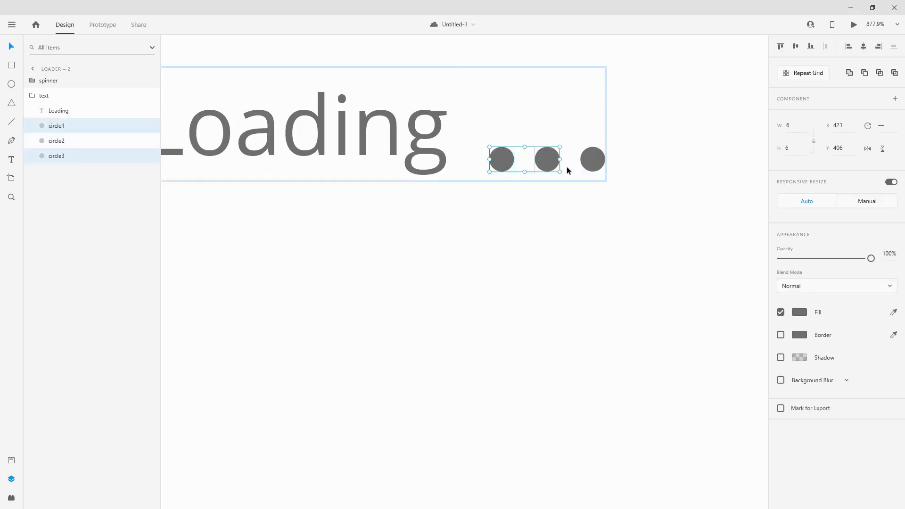
{"action": "left_click_drag", "start_coordinate": [563, 174], "coordinate": [486, 144]}
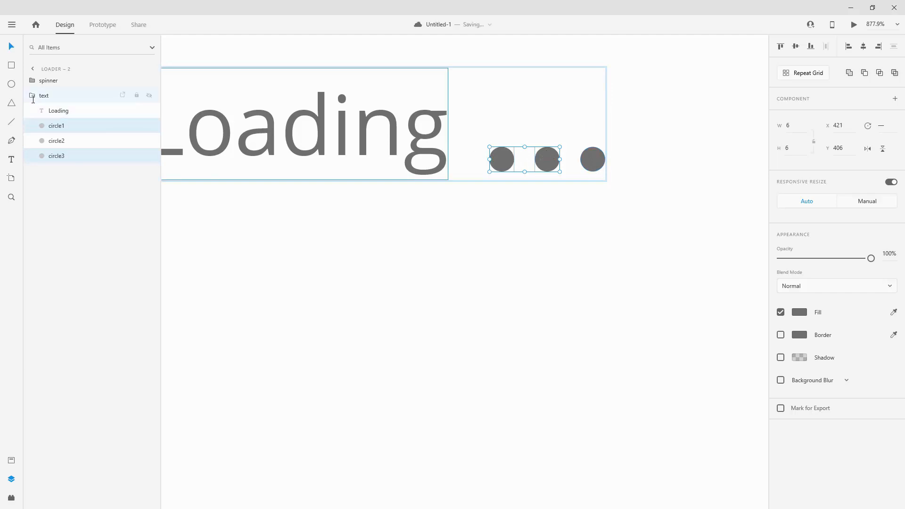
{"action": "left_click", "coordinate": [33, 100]}
Change the fill of the original loader artboard to the dark grey #323232.
{"action": "scroll", "coordinate": [469, 231], "scroll_direction": "down", "scroll_amount": 10}
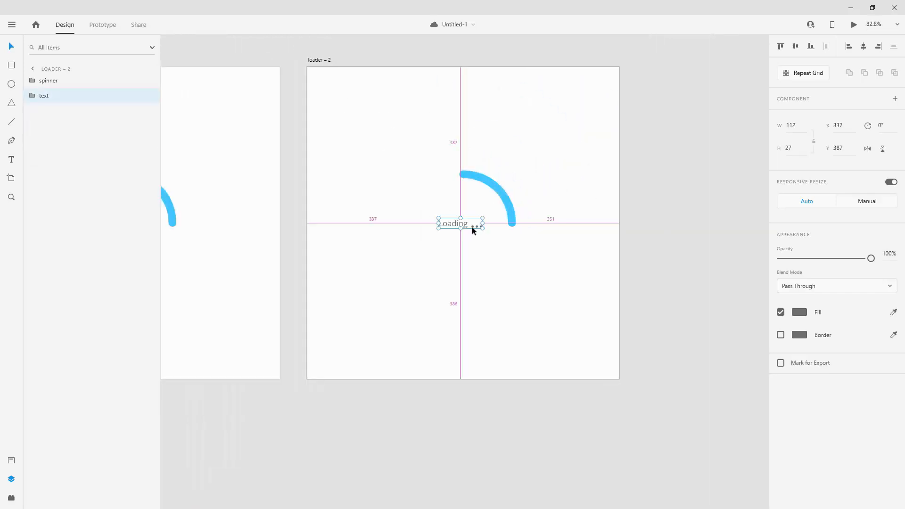
{"action": "left_click", "coordinate": [332, 54]}
{"action": "key", "text": "ctrl+0"}
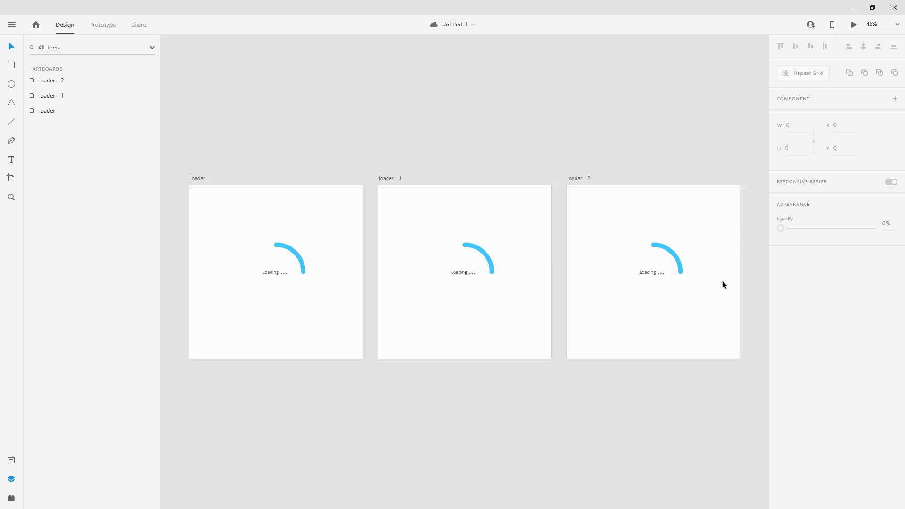
{"action": "left_click", "coordinate": [195, 178]}
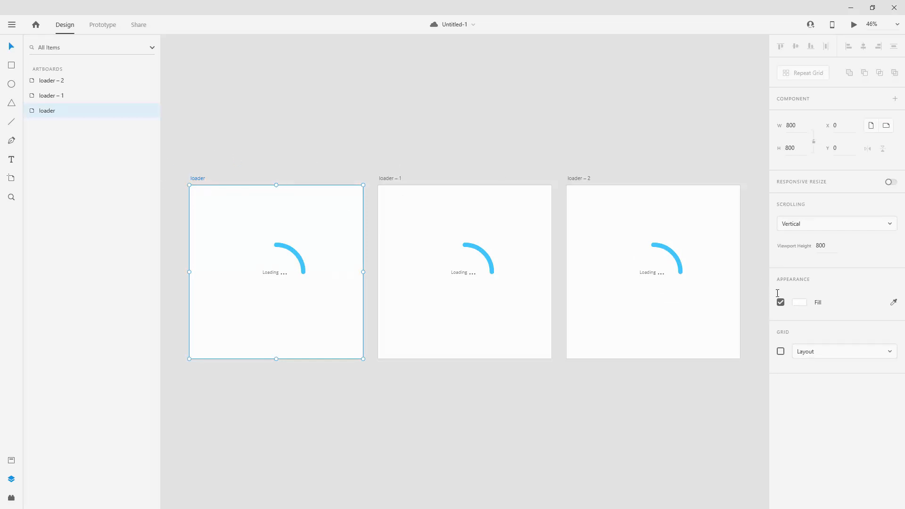
{"action": "left_click", "coordinate": [800, 302]}
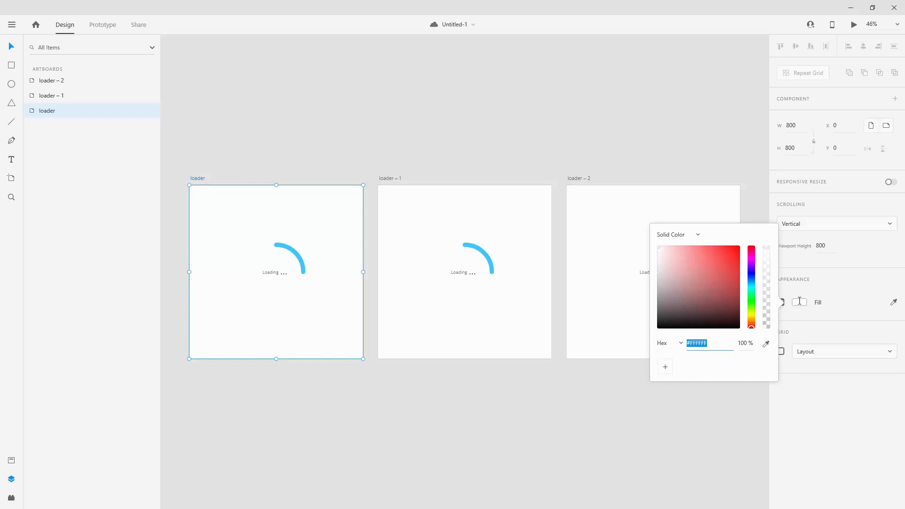
{"action": "type", "text": "323232"}
{"action": "left_click", "coordinate": [505, 147]}
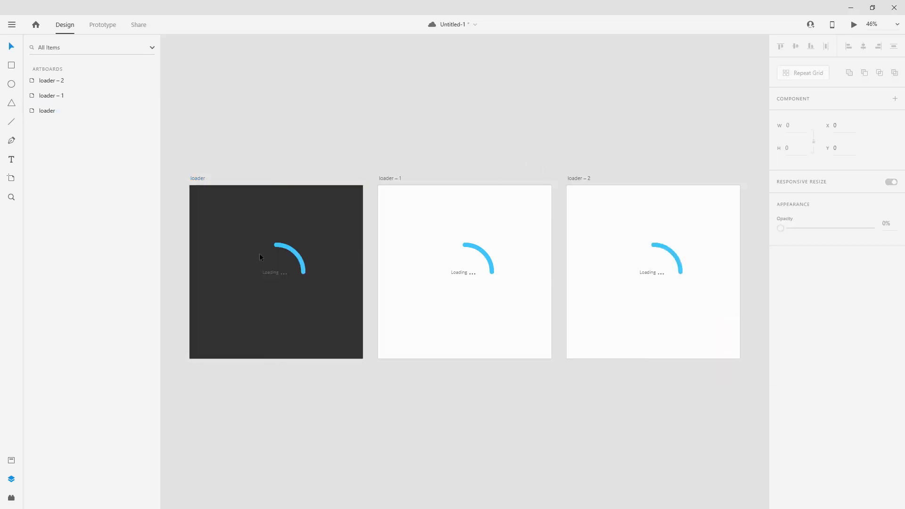
{"action": "scroll", "coordinate": [258, 265], "scroll_direction": "up", "scroll_amount": 5}
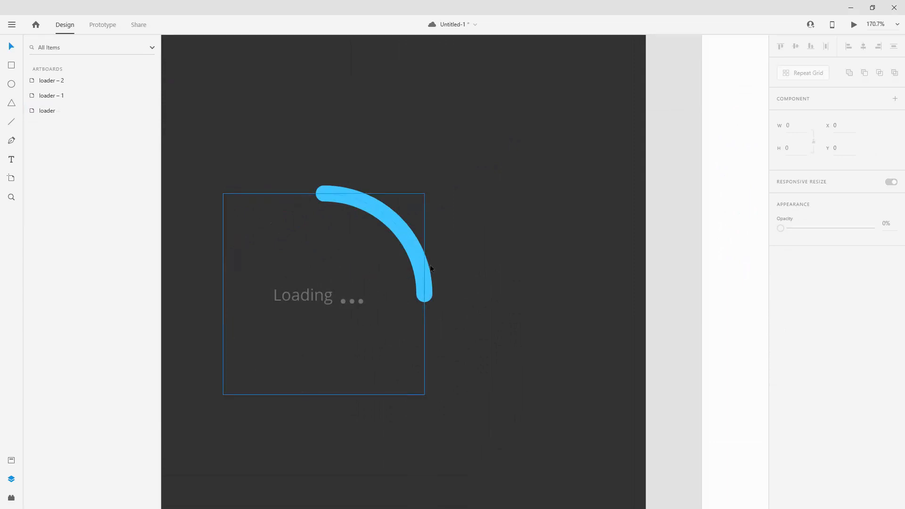
Undo the dark grey fill change on the original loader artboard.
{"action": "scroll", "coordinate": [430, 265], "scroll_direction": "down", "scroll_amount": 5}
{"action": "key", "text": "ctrl+z"}
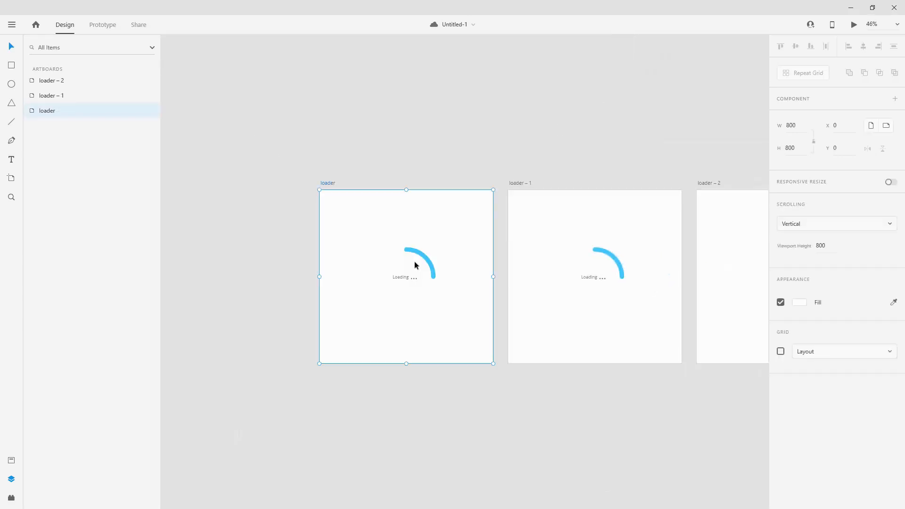
{"action": "left_click", "coordinate": [497, 120]}
{"action": "key", "text": "ctrl+0"}
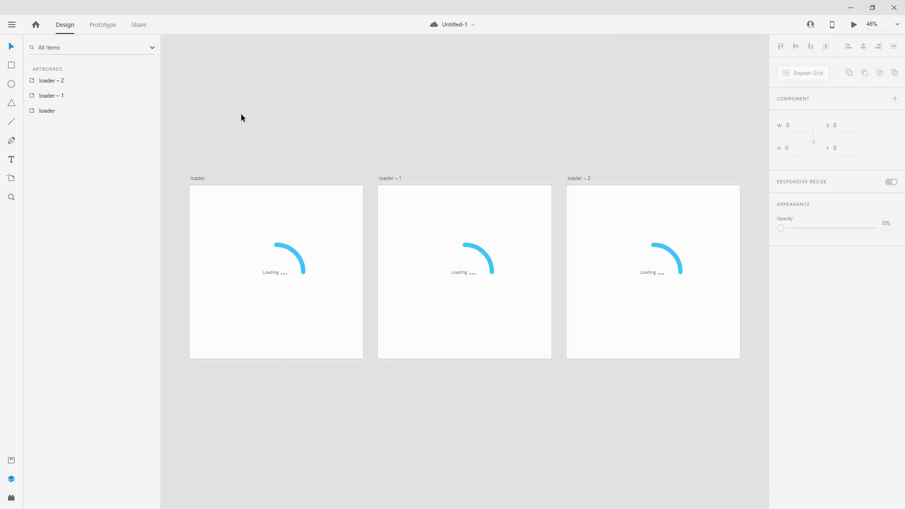
Create a prototype interaction from the loader artboard to loader – 1 with a Time trigger and the Auto-Animate action.
{"action": "left_click", "coordinate": [105, 23]}
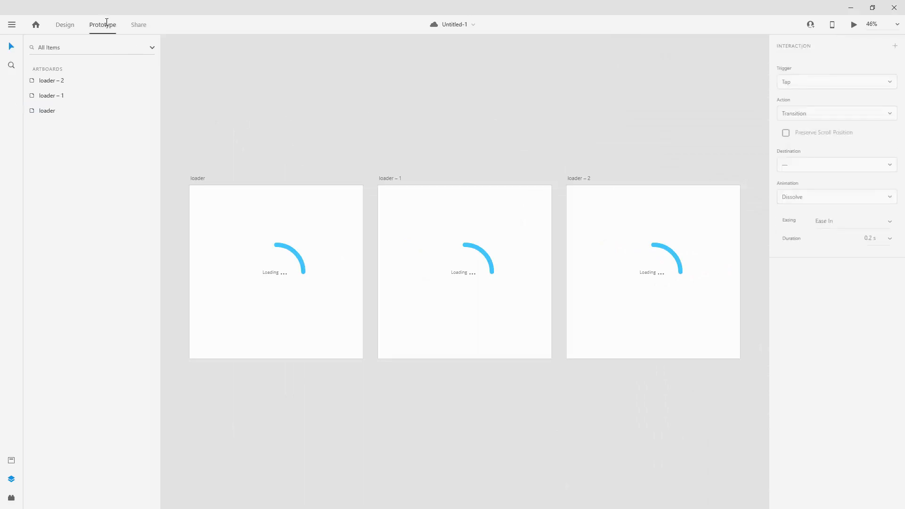
{"action": "left_click", "coordinate": [198, 180]}
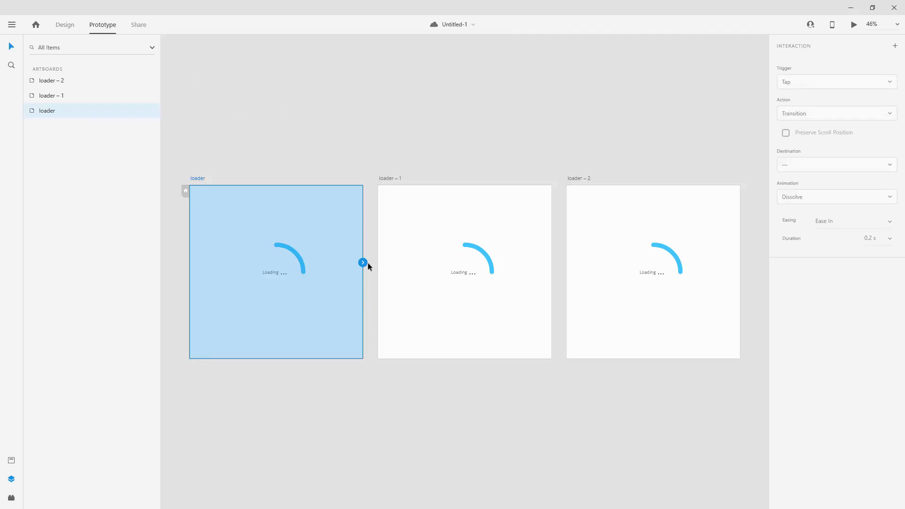
{"action": "left_click_drag", "start_coordinate": [363, 262], "coordinate": [437, 281]}
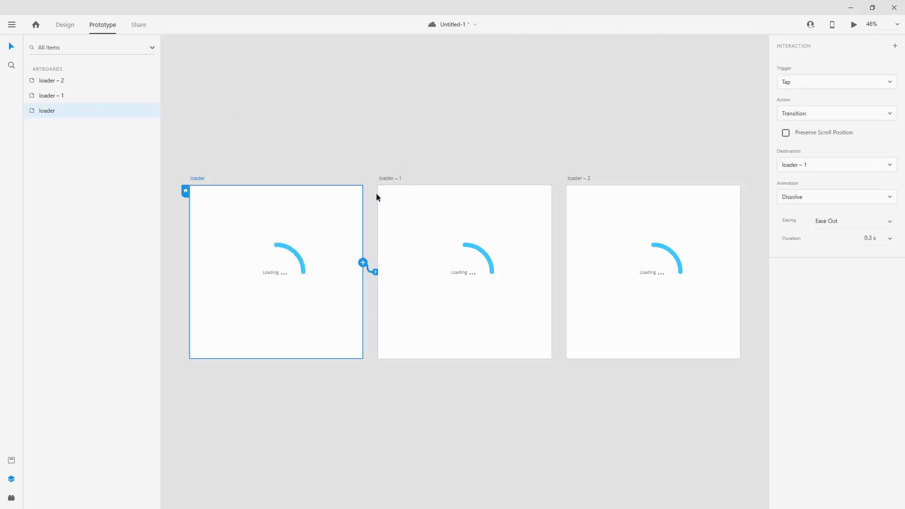
{"action": "left_click", "coordinate": [806, 81]}
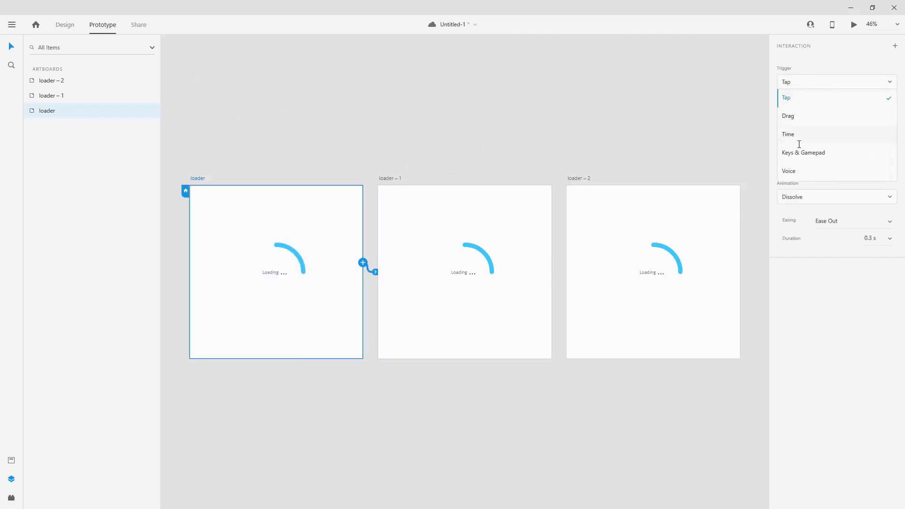
{"action": "left_click", "coordinate": [799, 134]}
{"action": "left_click", "coordinate": [801, 133]}
{"action": "left_click", "coordinate": [800, 164]}
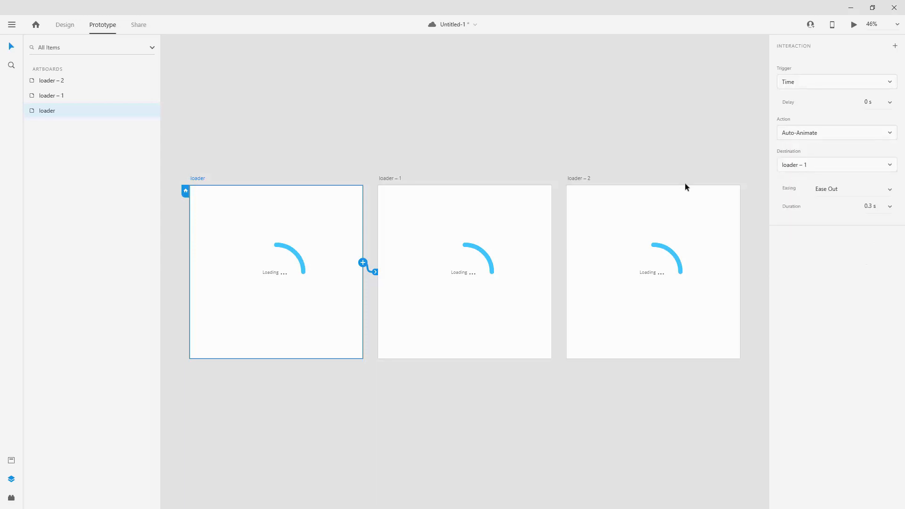
Set the loader to loader – 1 interaction to Ease In-Out easing with a duration of 1 s.
{"action": "left_click", "coordinate": [886, 189]}
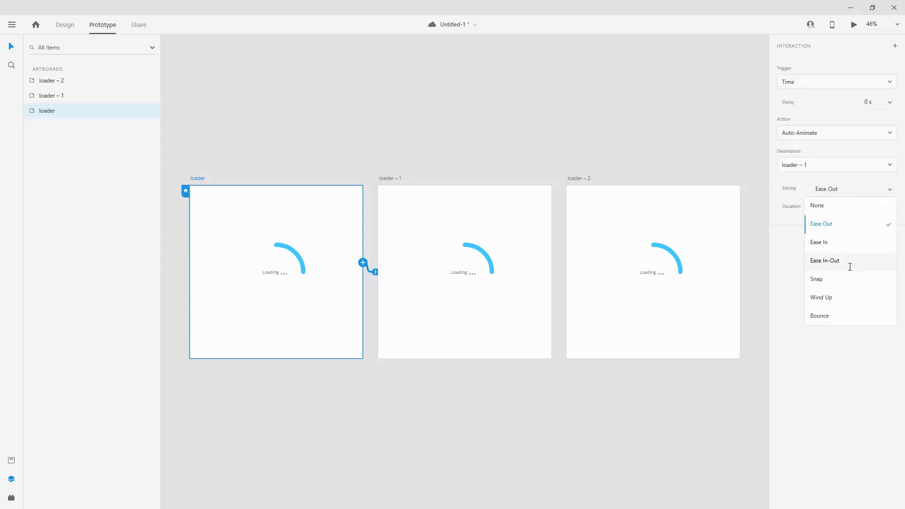
{"action": "left_click", "coordinate": [849, 261]}
{"action": "left_click", "coordinate": [888, 206]}
{"action": "left_click", "coordinate": [857, 293]}
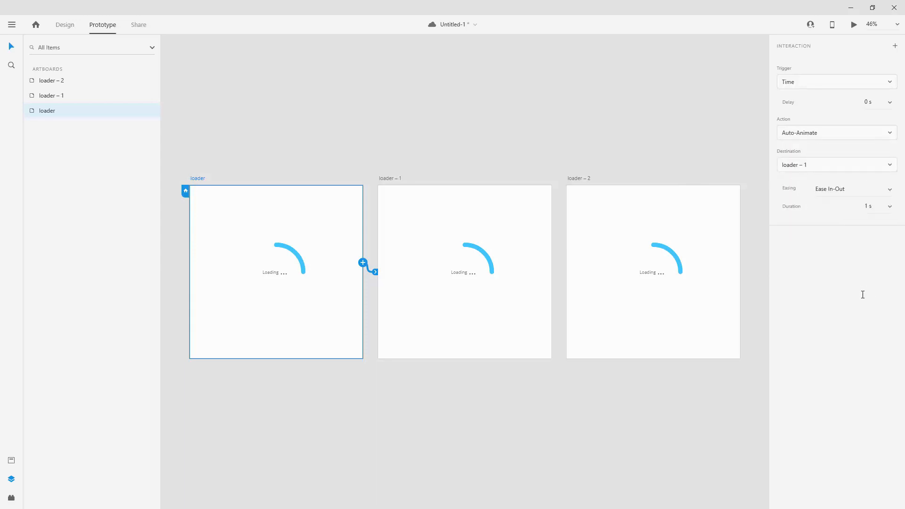
Link loader – 1 to loader – 2, and loader – 2 back to the loader artboard, with timed Auto-Animate interactions.
{"action": "left_click", "coordinate": [384, 178]}
{"action": "left_click_drag", "start_coordinate": [551, 263], "coordinate": [676, 278]}
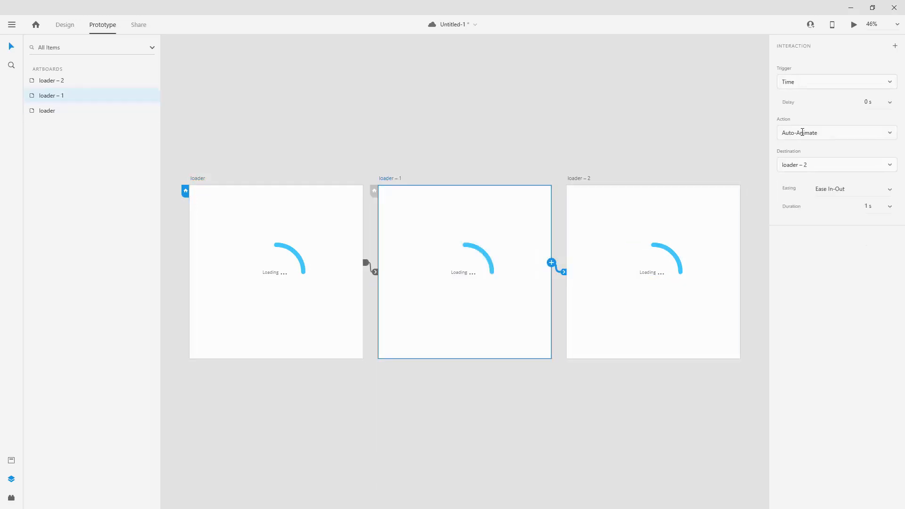
{"action": "left_click", "coordinate": [585, 179]}
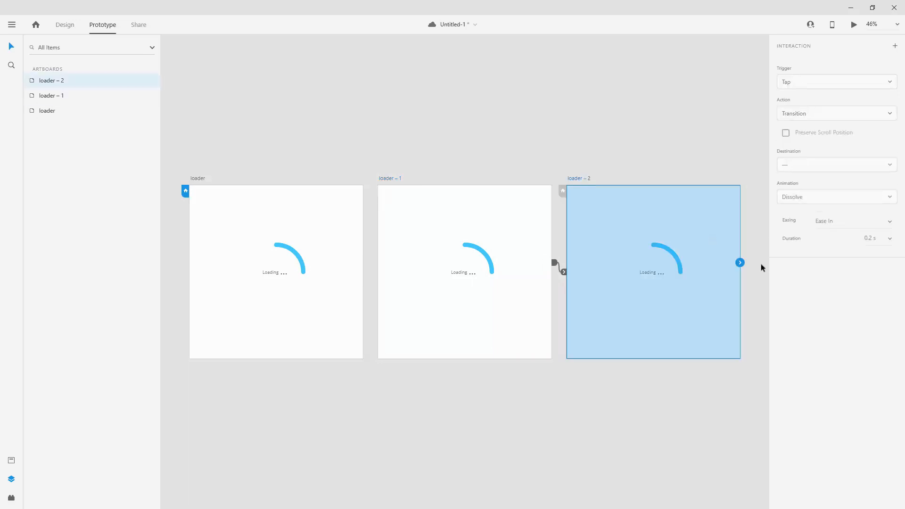
{"action": "left_click_drag", "start_coordinate": [740, 262], "coordinate": [233, 287]}
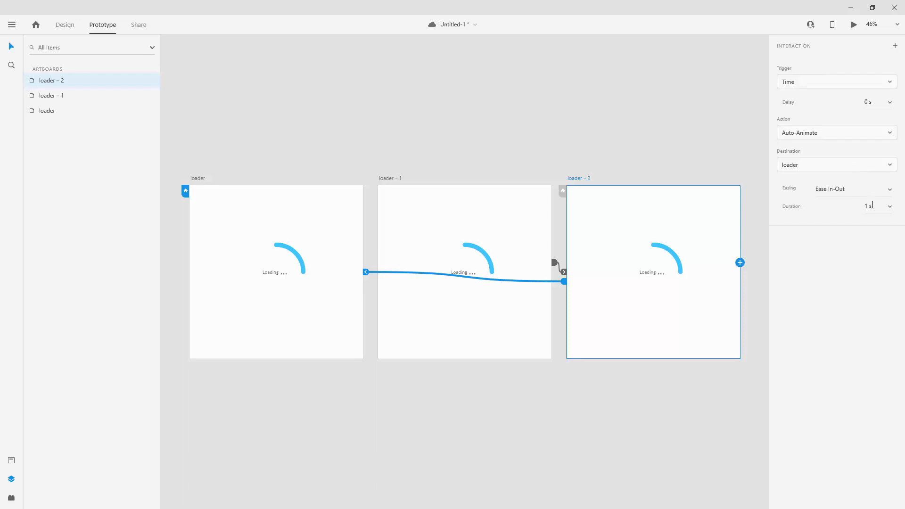
Set the duration of the interaction from loader – 2 back to loader to 0 s.
{"action": "left_click", "coordinate": [872, 206]}
{"action": "type", "text": "0"}
{"action": "key", "text": "Return"}
Preview the prototype animation starting from the loader artboard.
{"action": "left_click", "coordinate": [197, 178]}
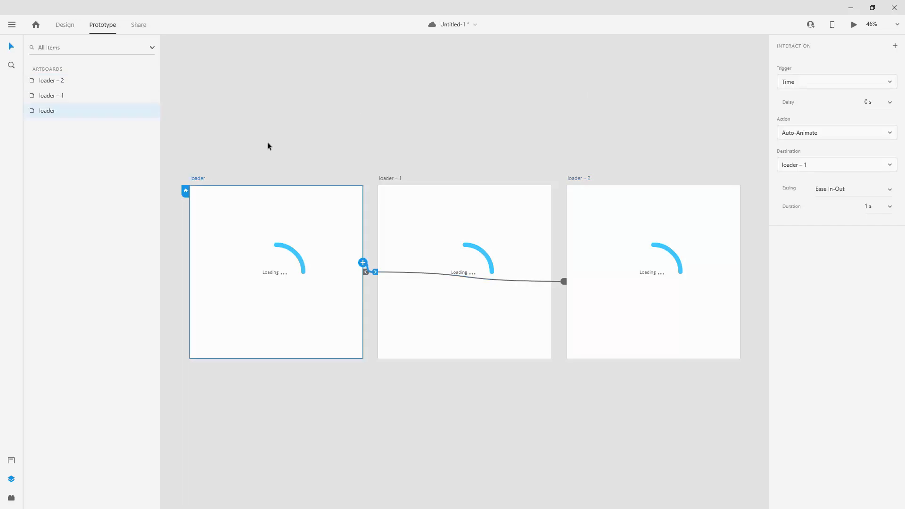
{"action": "left_click", "coordinate": [855, 23]}
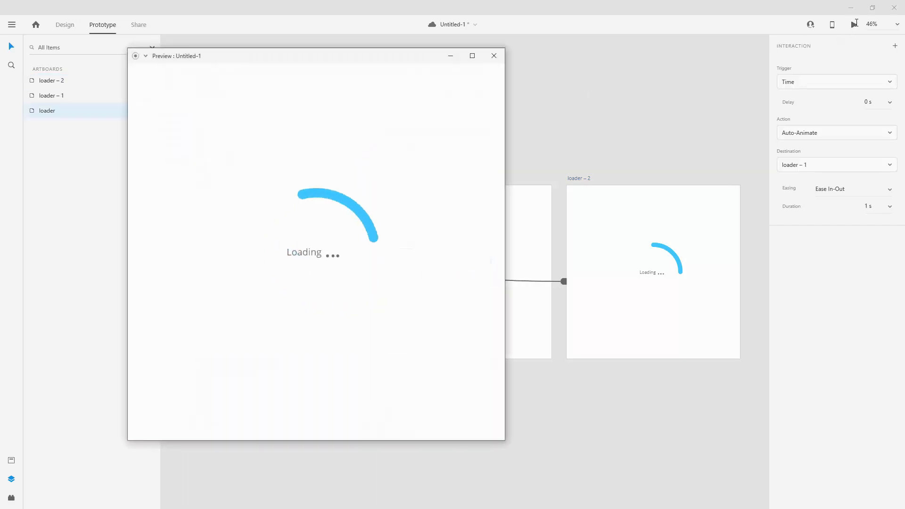